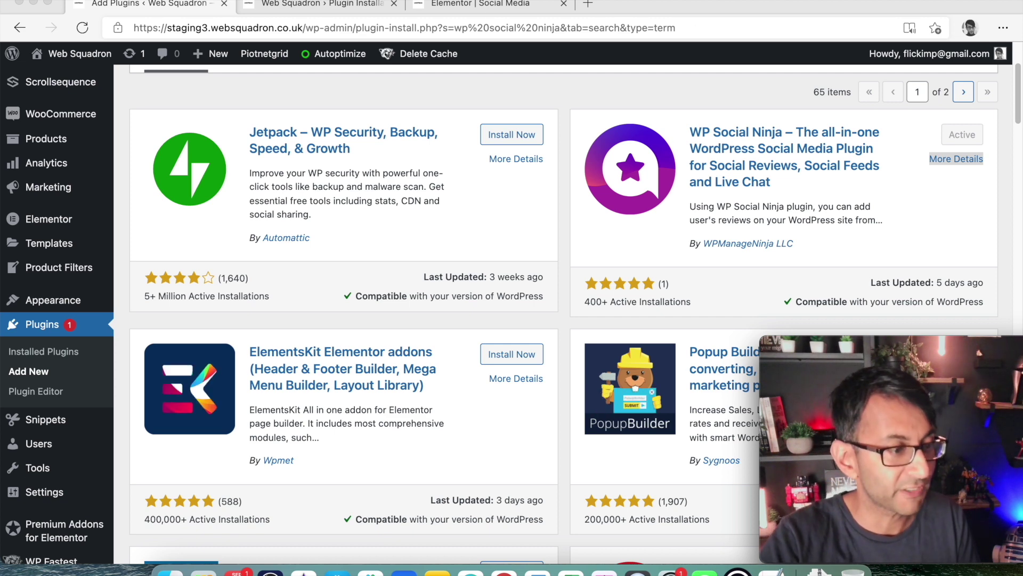
pyautogui.click(956, 158)
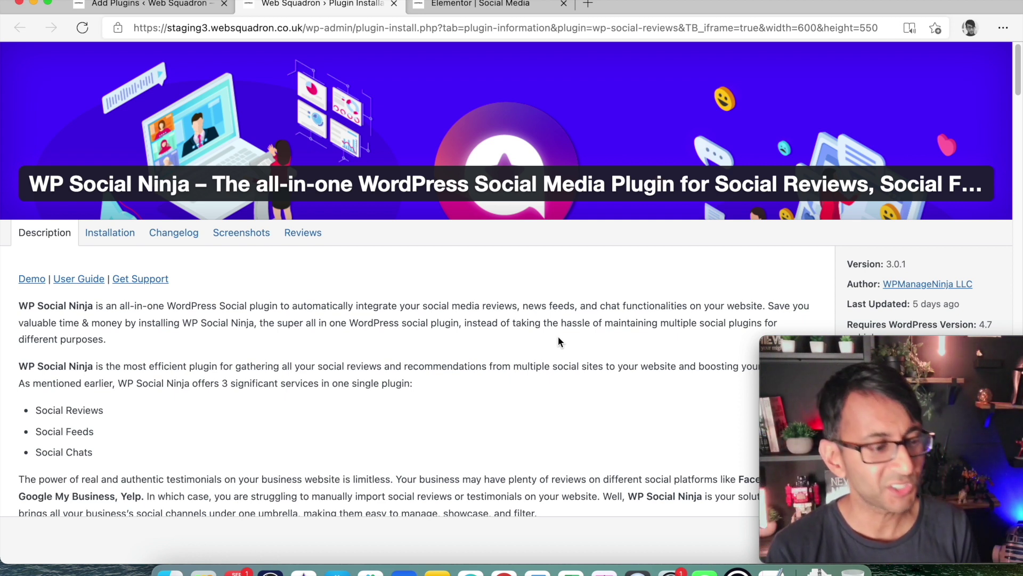
pyautogui.click(173, 7)
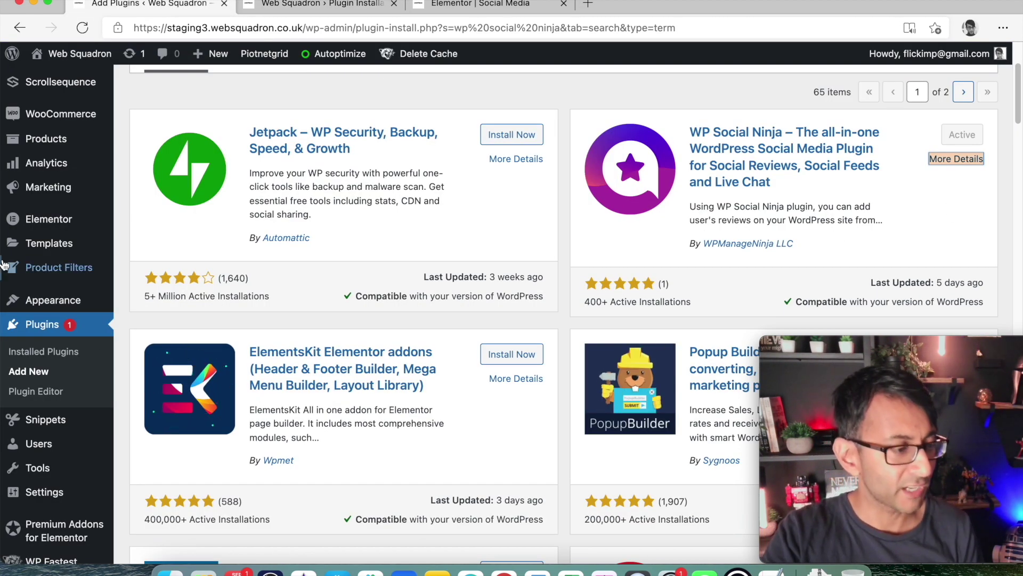
# Open the WP Social Ninja plugin's main page from the admin sidebar
pyautogui.scroll(5, 304, 297)
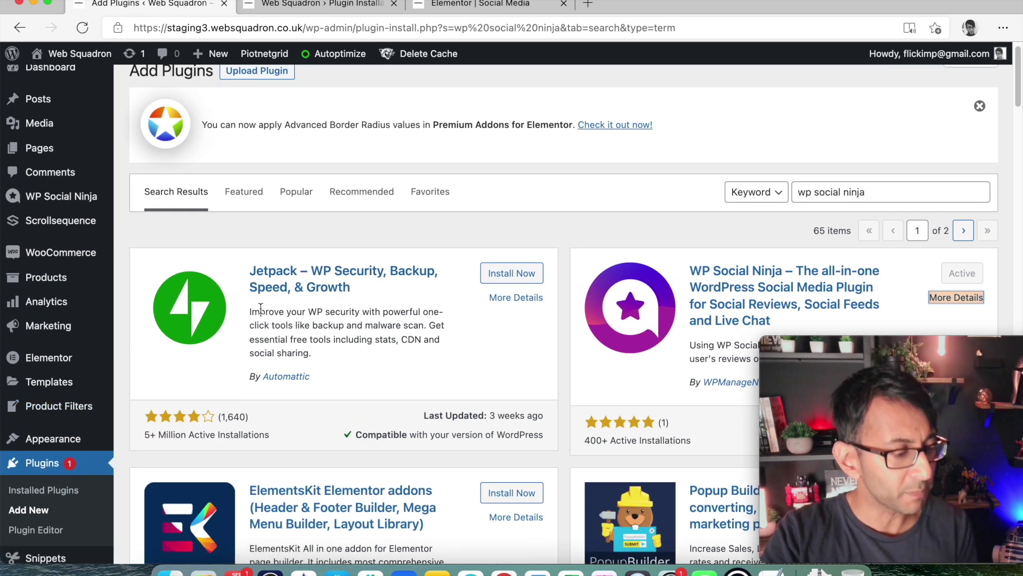
pyautogui.moveTo(82, 208)
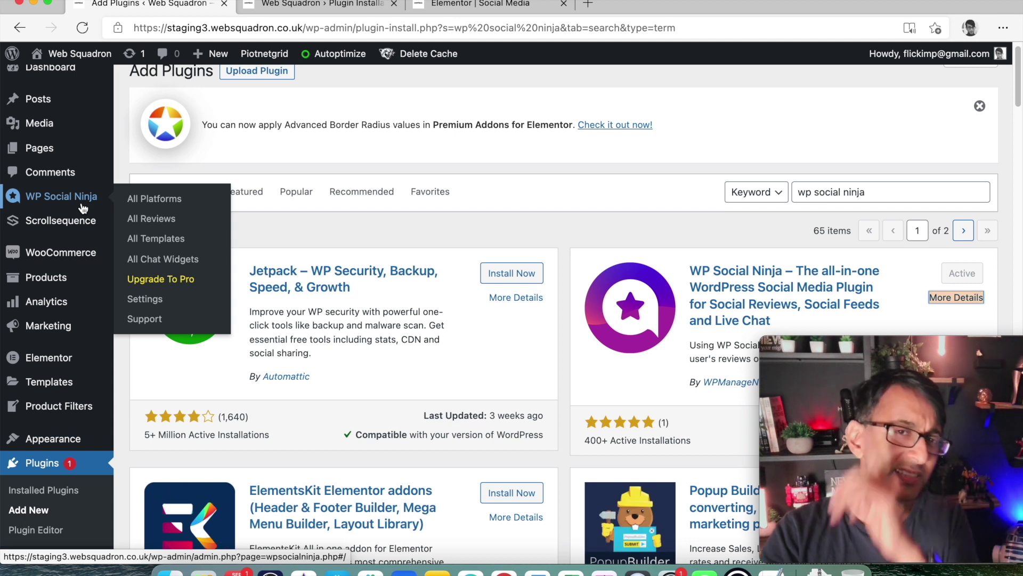
pyautogui.click(81, 203)
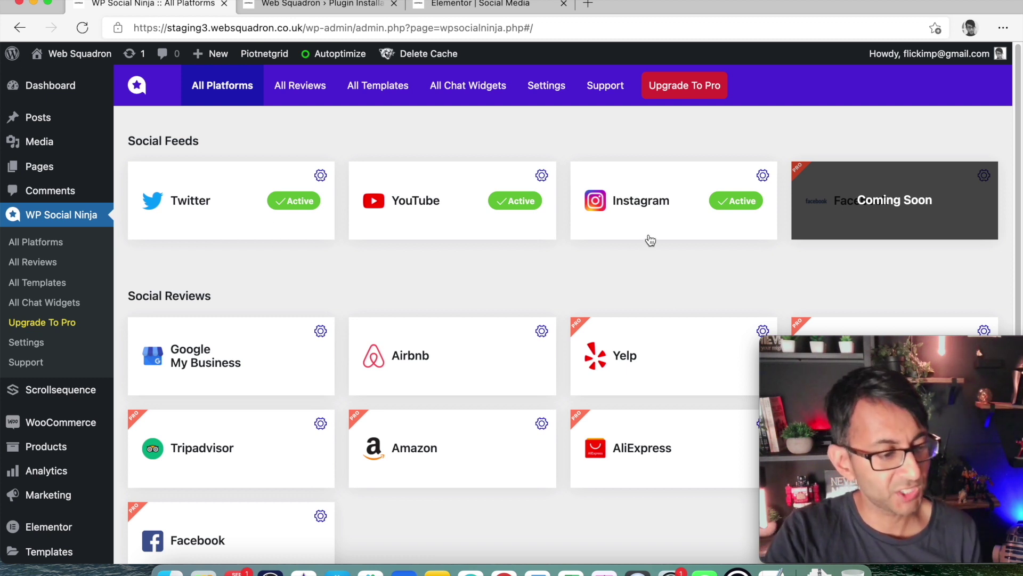
# Try adding Facebook as a review source, which turns out to require Pro
pyautogui.moveTo(862, 350)
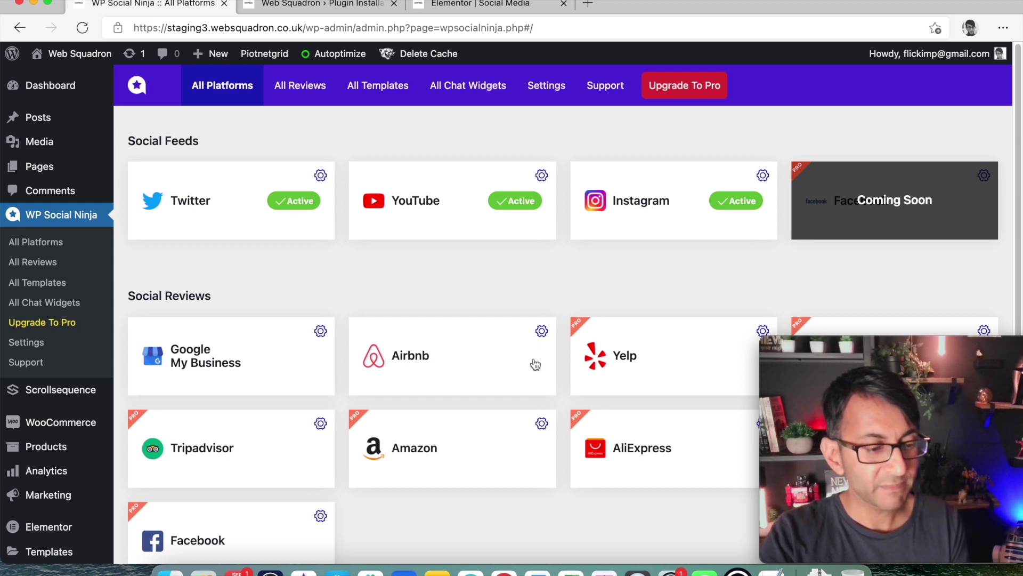
pyautogui.scroll(-5, 533, 367)
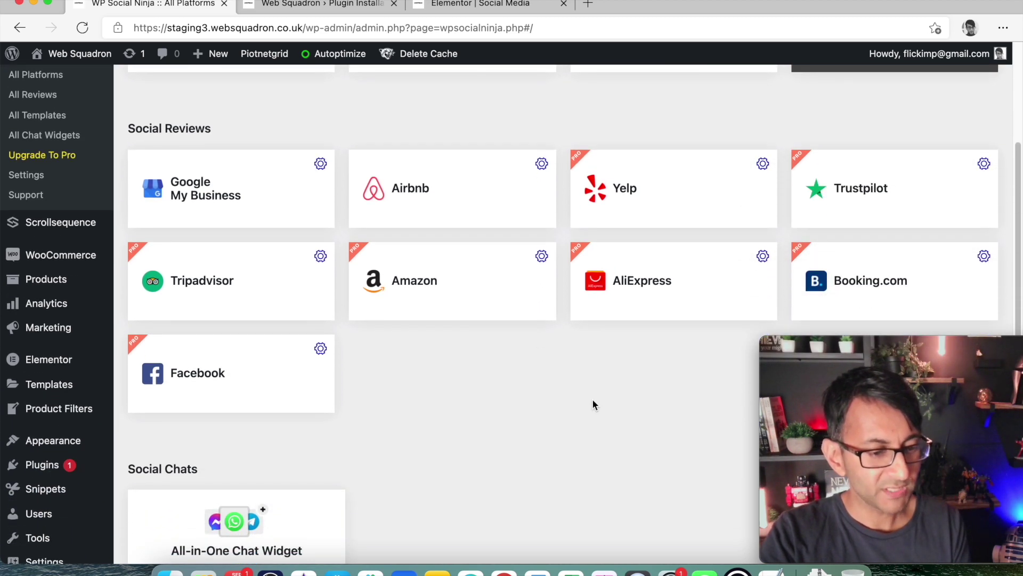
pyautogui.scroll(-2, 592, 404)
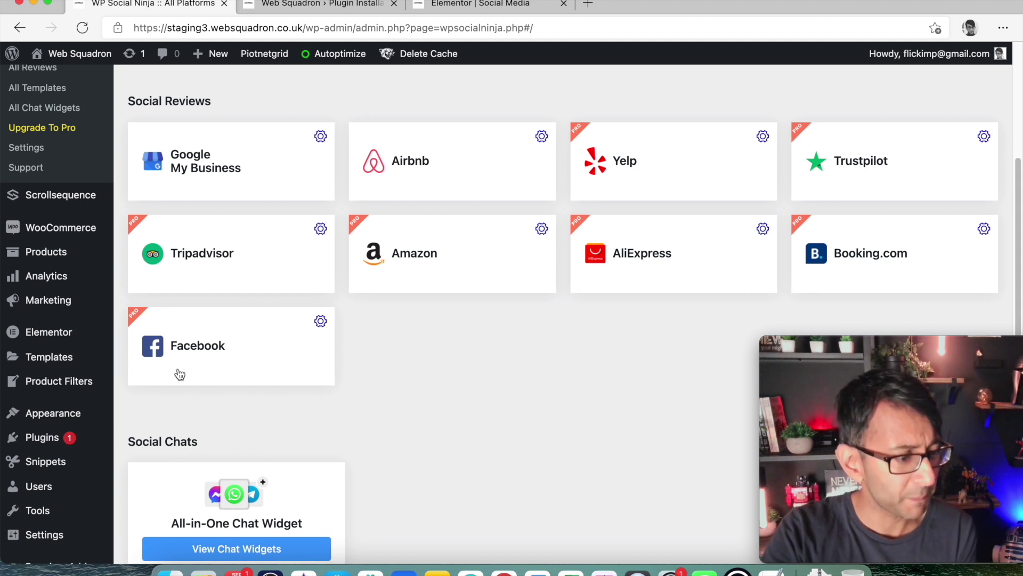
pyautogui.click(199, 361)
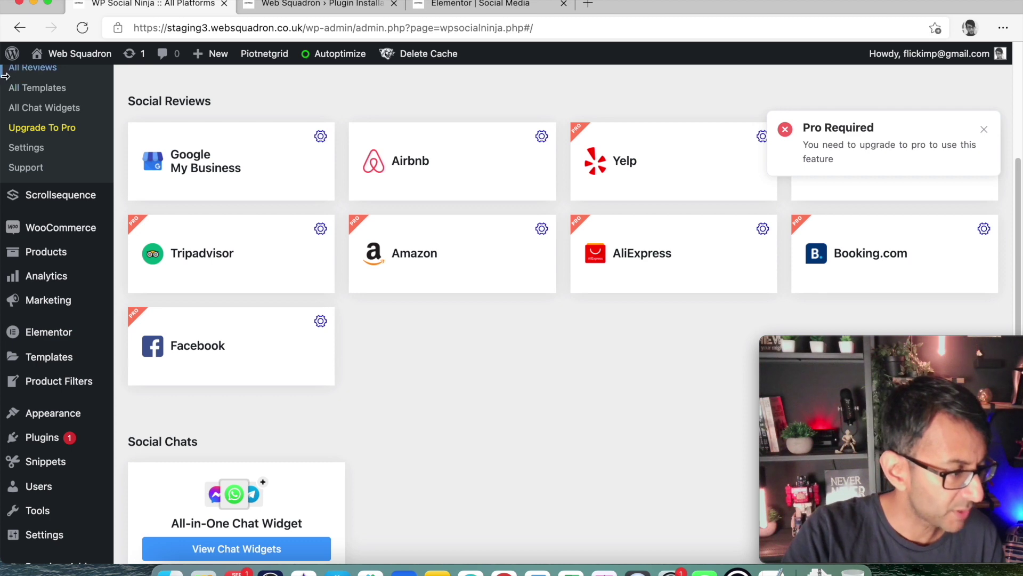
# Compare the $99 Single Site, $299 Agency and $499 Unlimited licences, then return to the plugin-information tab
pyautogui.click(64, 131)
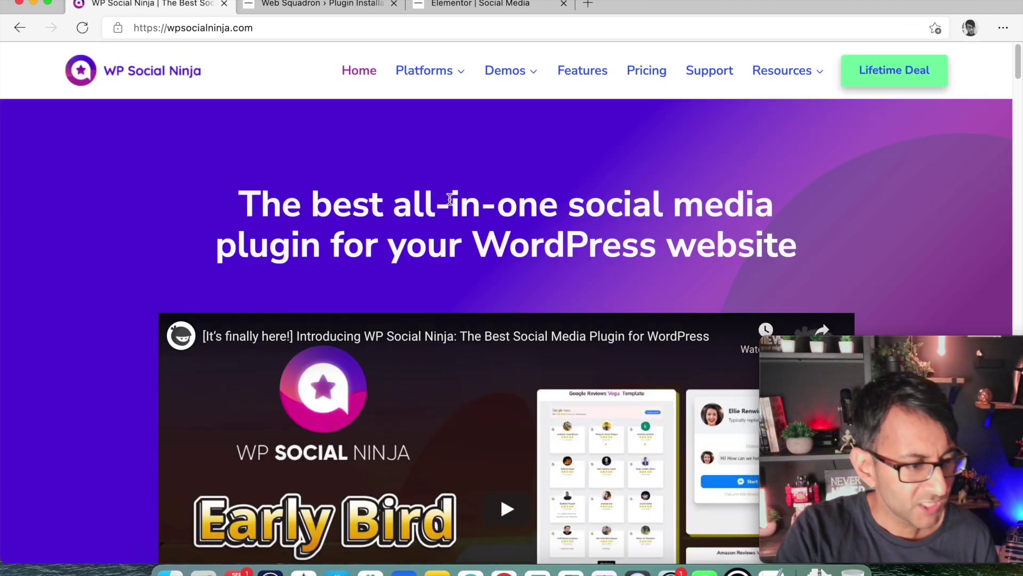
pyautogui.click(647, 75)
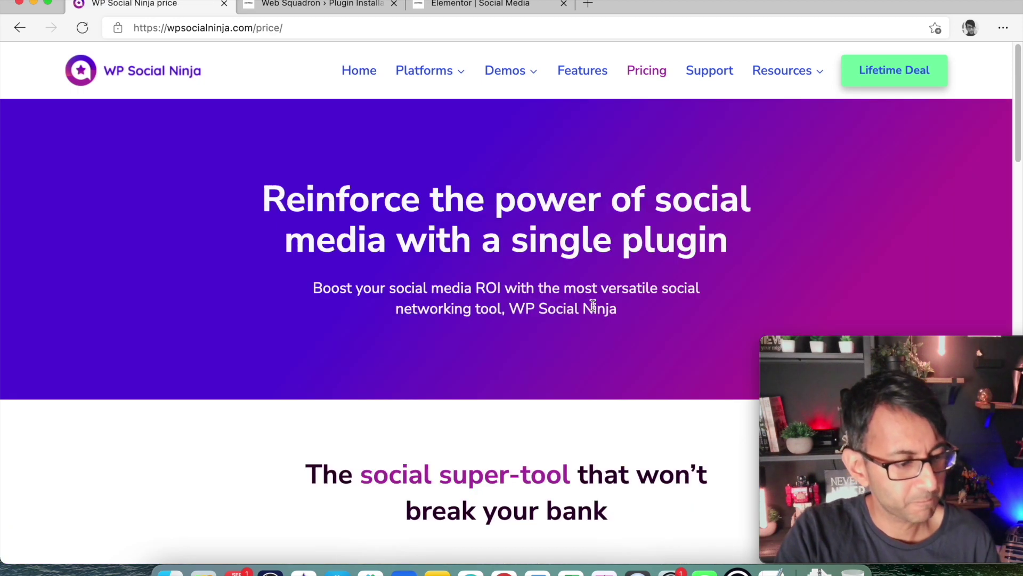
pyautogui.scroll(-2, 592, 305)
pyautogui.scroll(-8, 597, 327)
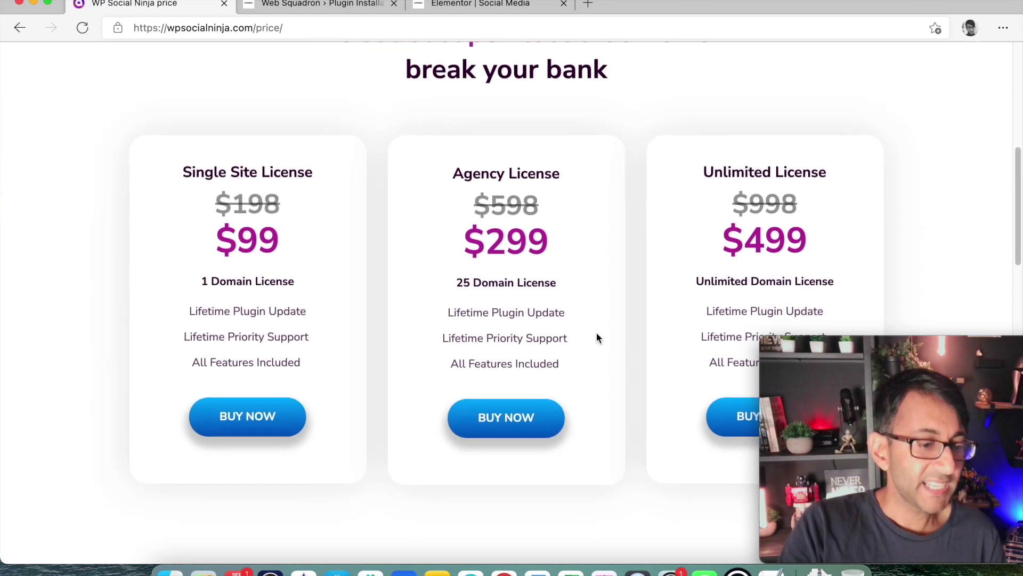
pyautogui.scroll(1, 598, 338)
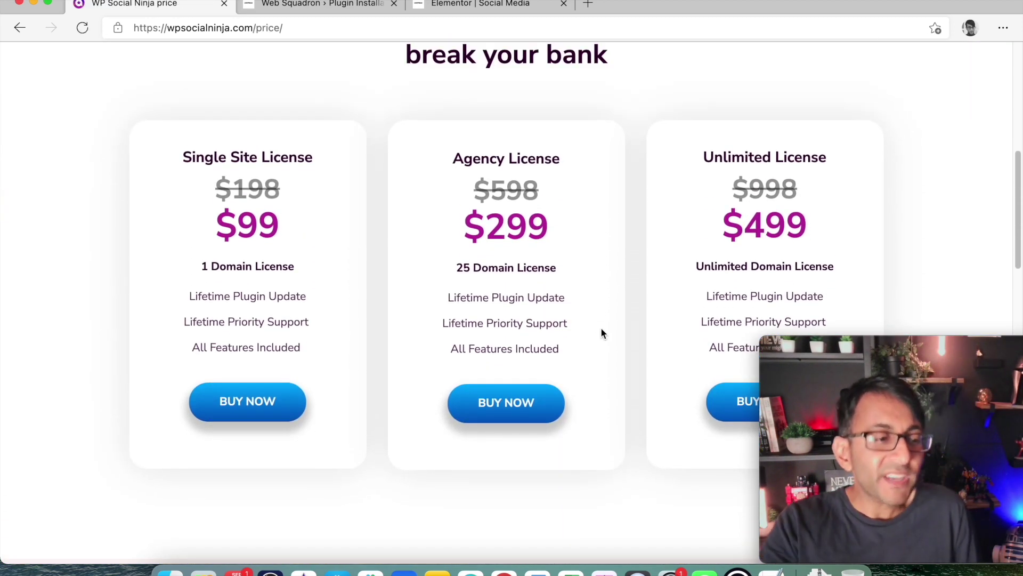
pyautogui.scroll(1, 647, 350)
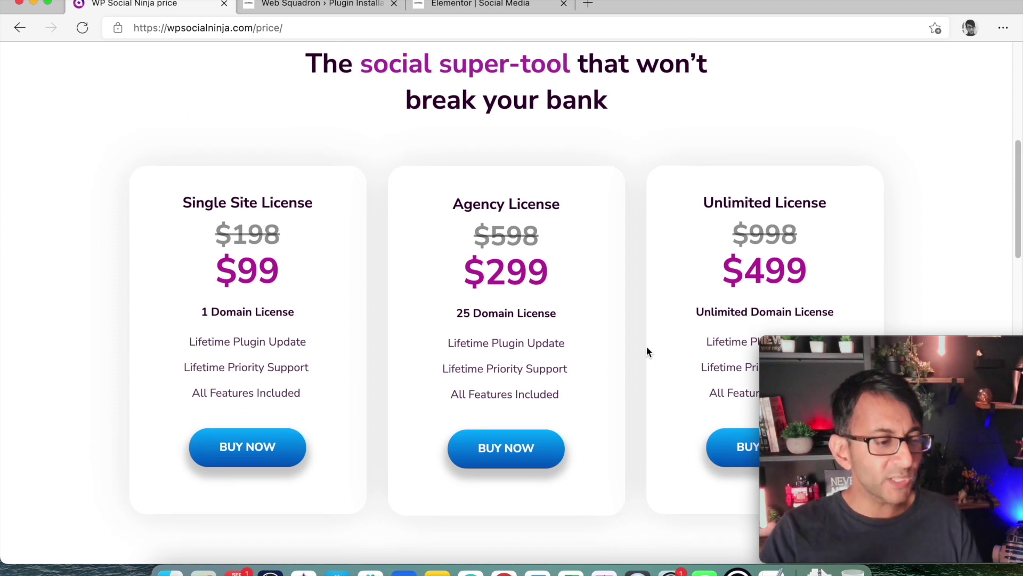
pyautogui.scroll(-5, 647, 341)
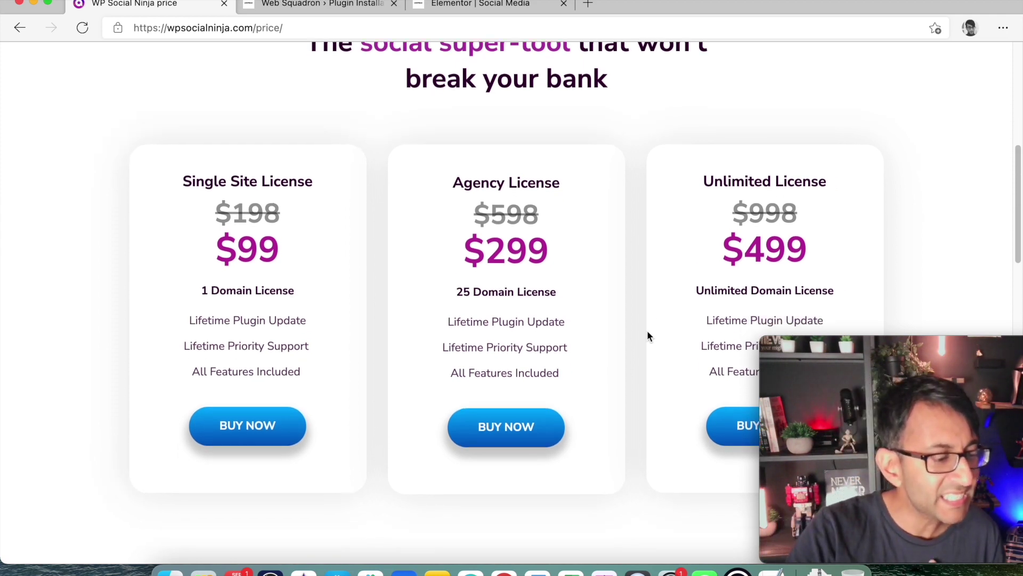
pyautogui.scroll(3, 581, 402)
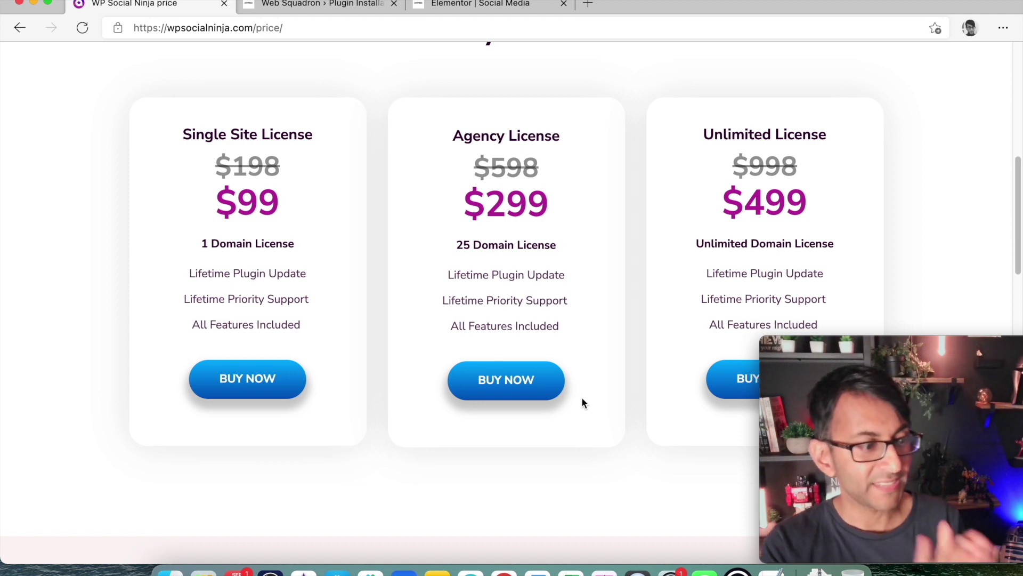
pyautogui.scroll(5, 581, 397)
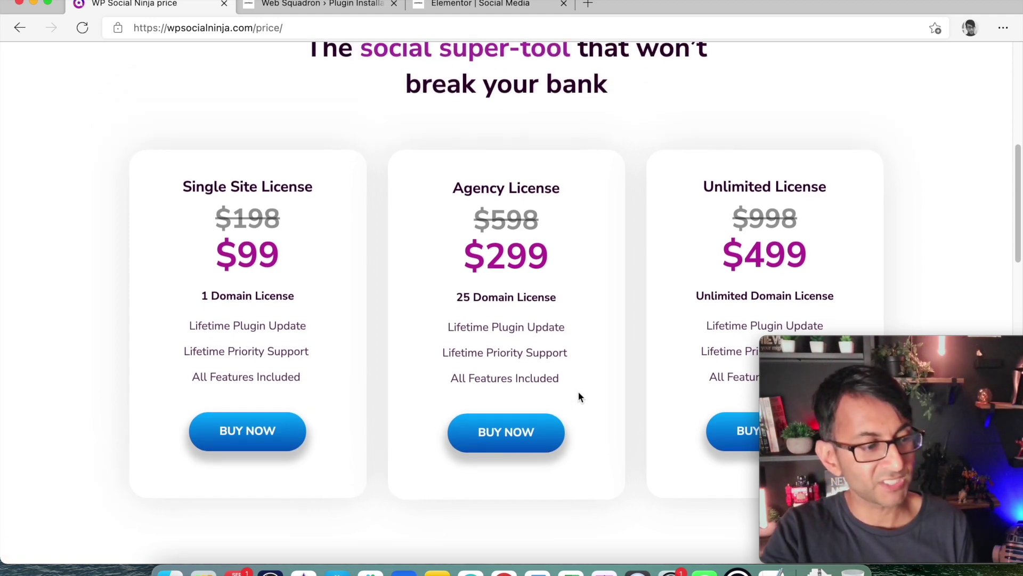
pyautogui.scroll(-5, 575, 401)
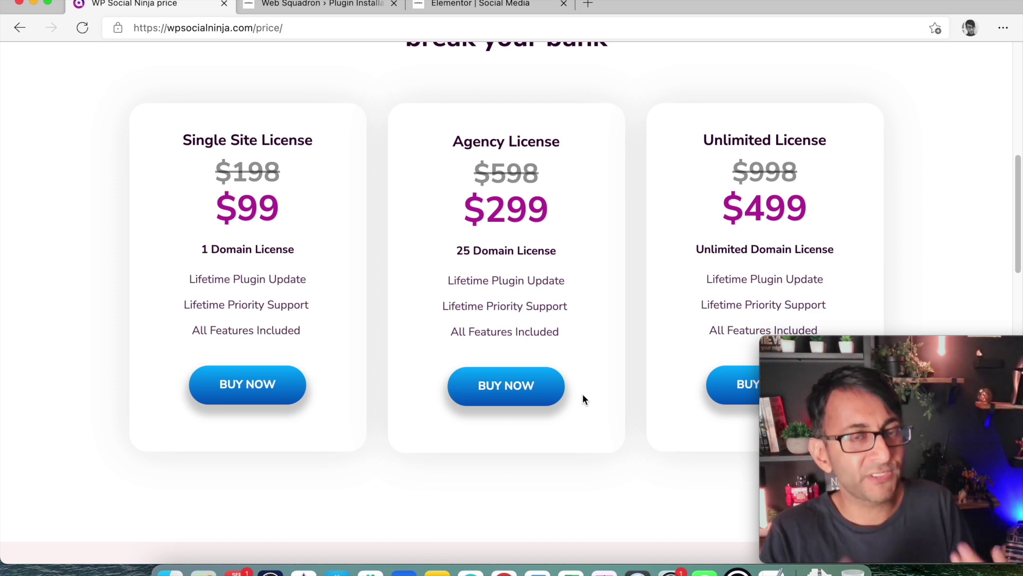
pyautogui.scroll(1, 570, 299)
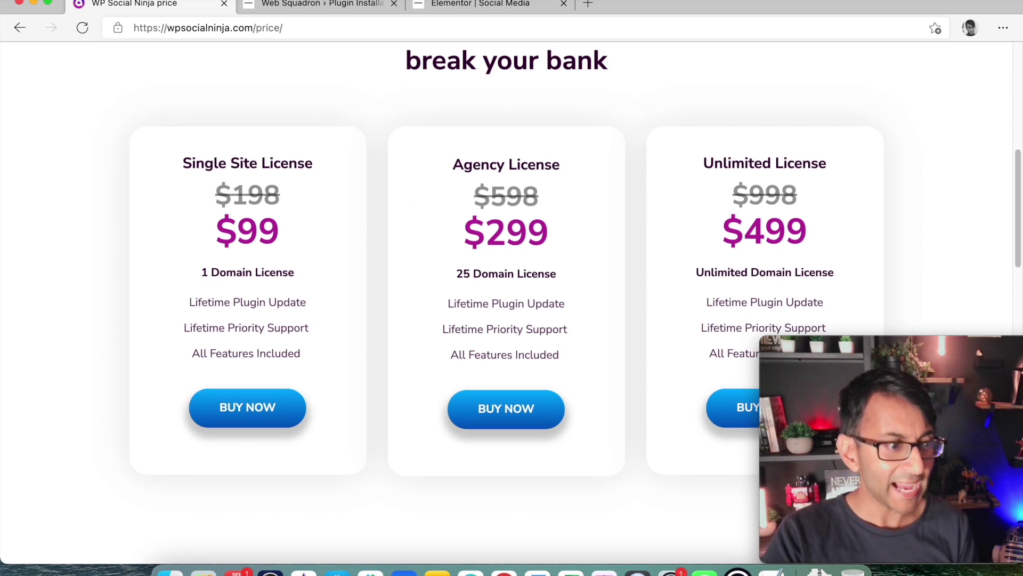
pyautogui.click(341, 6)
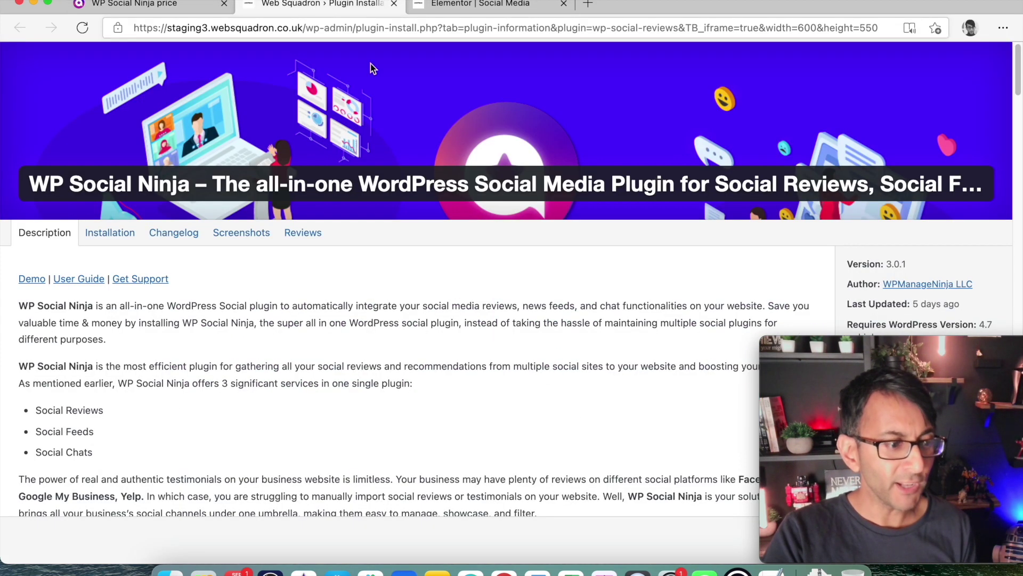
# Go back from the vendor site to All Platforms, then open All Chat Widgets listing 'chats widget'
pyautogui.click(155, 8)
pyautogui.click(19, 28)
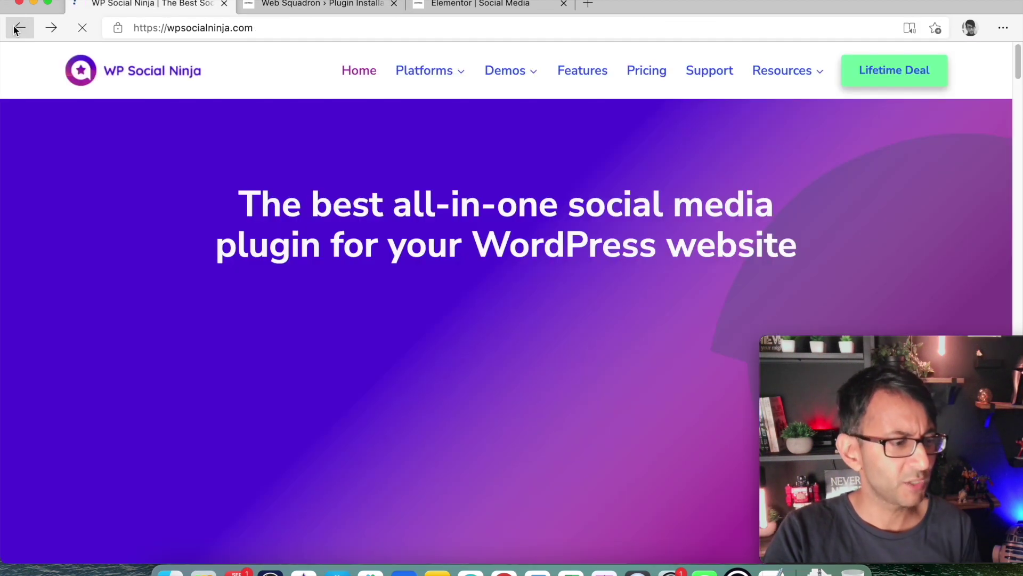
pyautogui.click(20, 28)
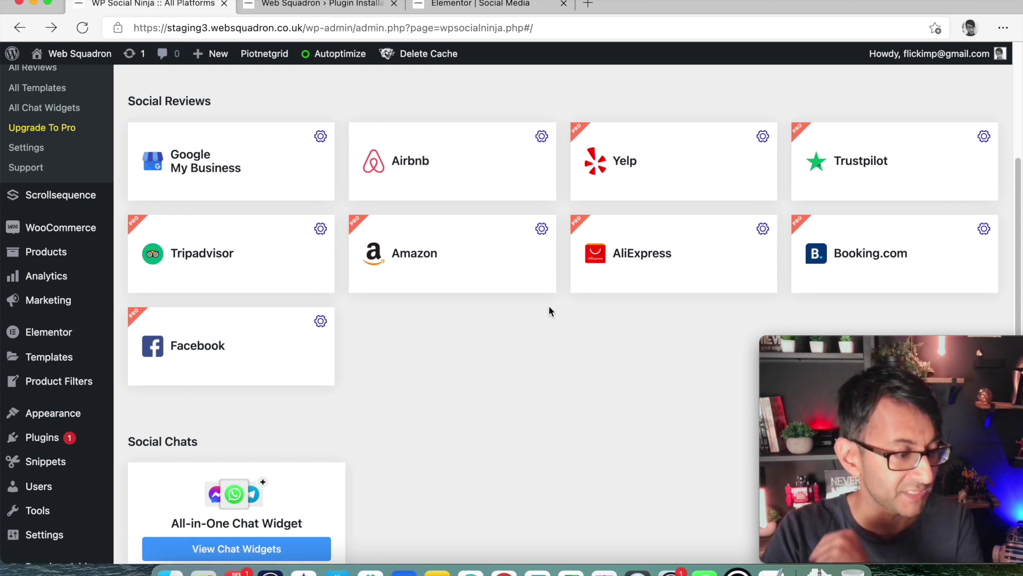
pyautogui.scroll(3, 526, 326)
pyautogui.scroll(-1, 612, 363)
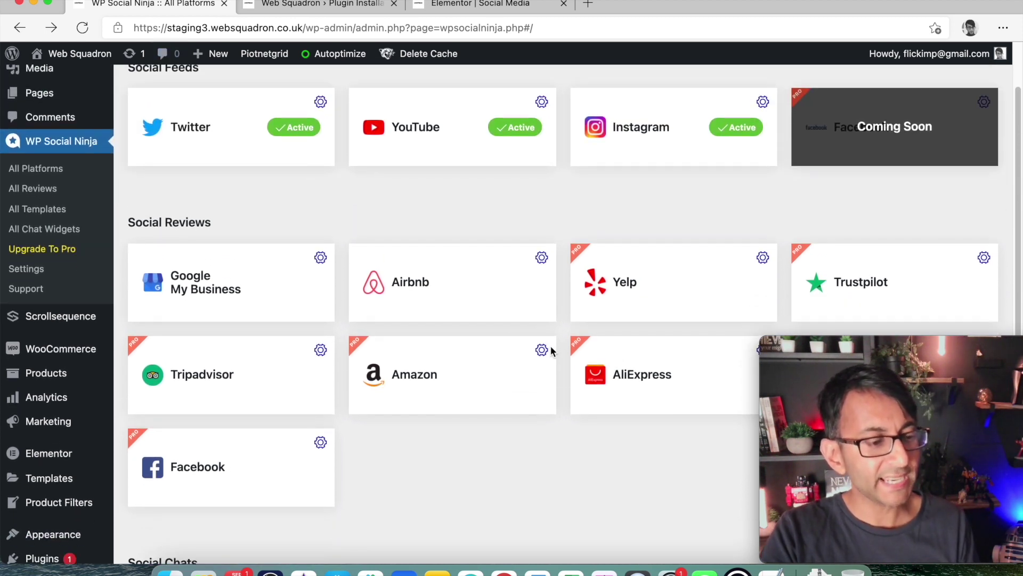
pyautogui.scroll(-5, 552, 352)
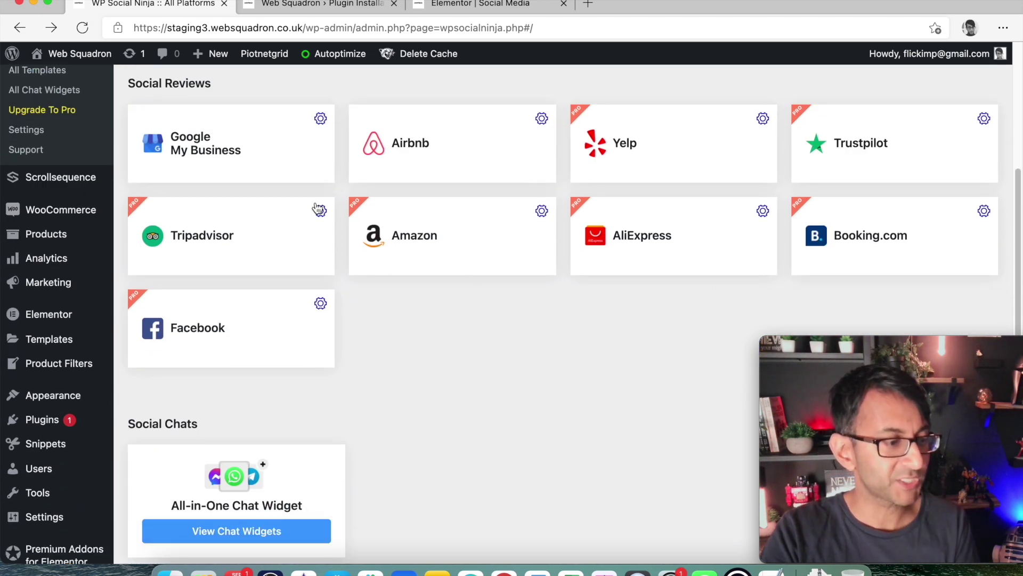
pyautogui.scroll(1, 655, 283)
pyautogui.scroll(5, 655, 283)
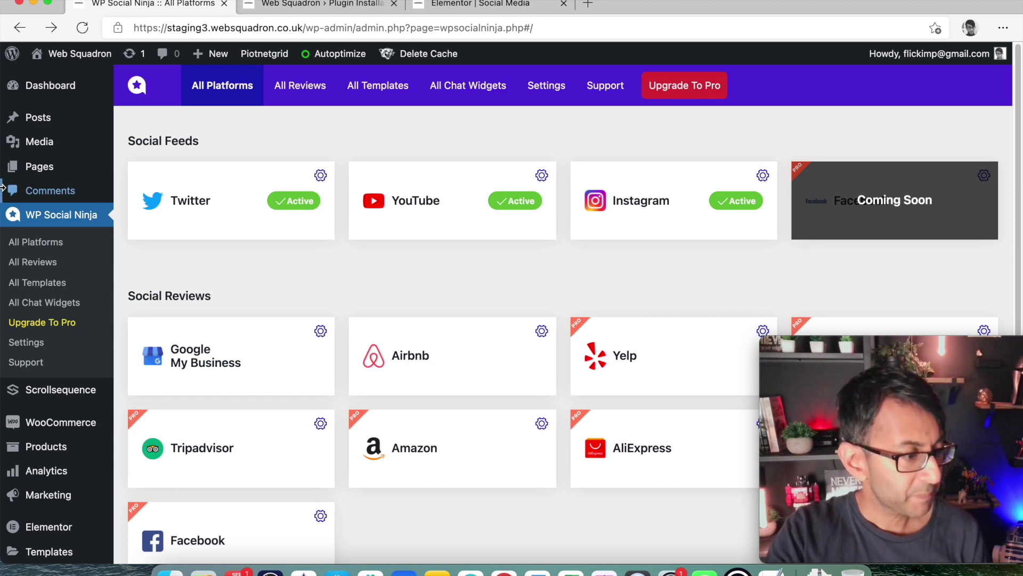
pyautogui.click(59, 303)
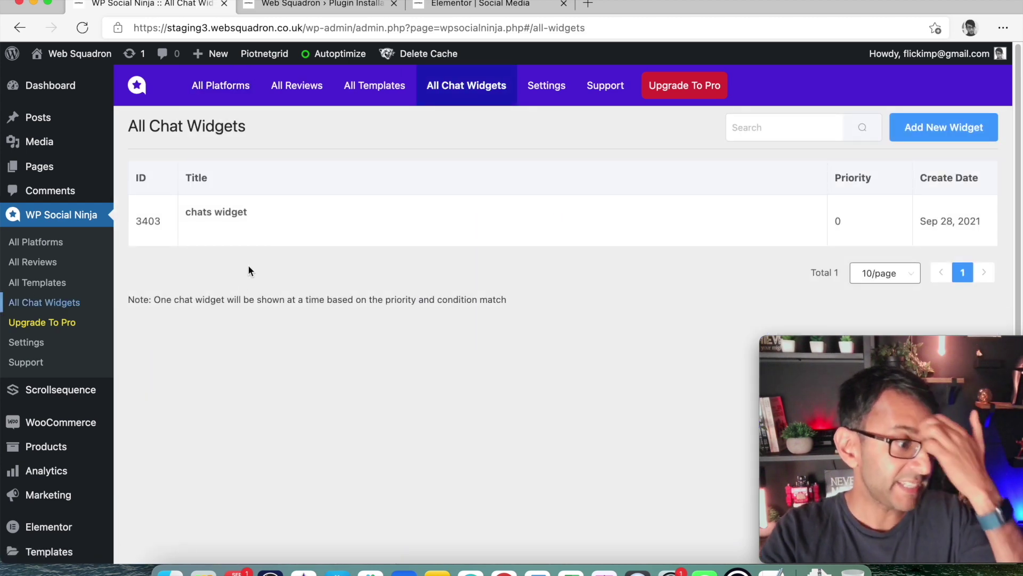
# Review the chat widget list: 'chats widget', ID 3403, priority 0, created Sep 28, 2021
pyautogui.moveTo(262, 239)
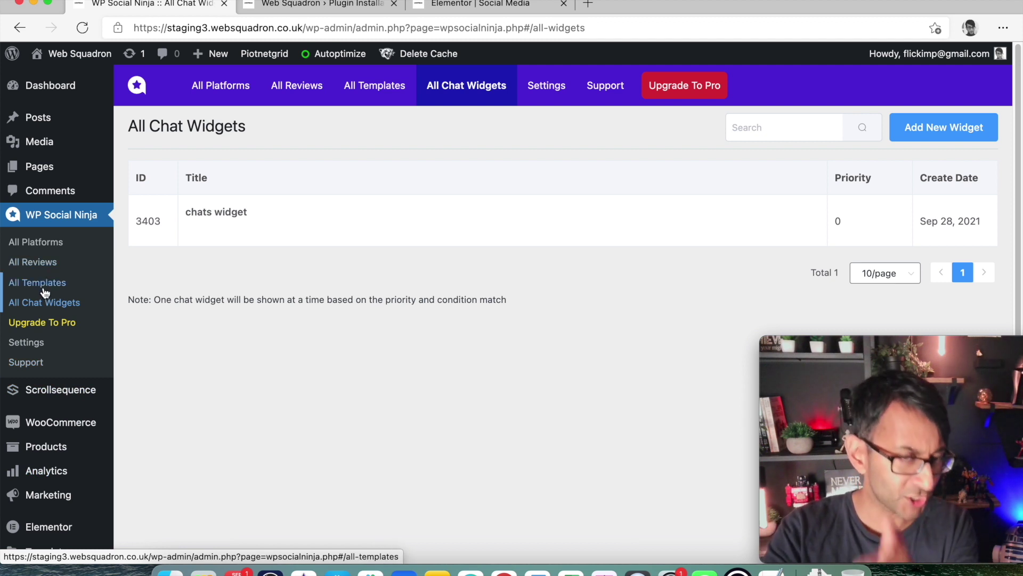
# Check the connected Twitter account's feed configuration on All Platforms
pyautogui.click(57, 248)
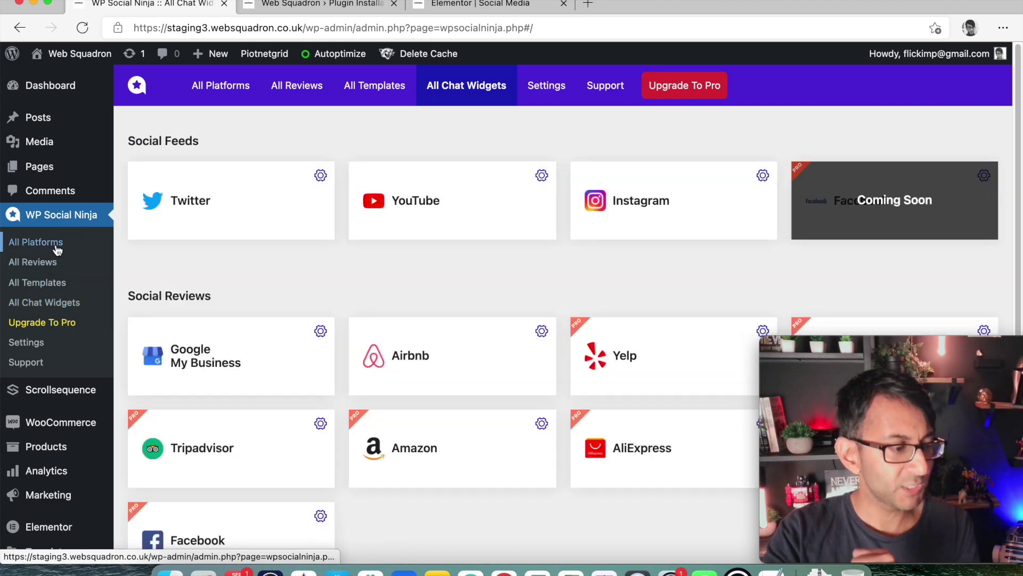
pyautogui.click(249, 230)
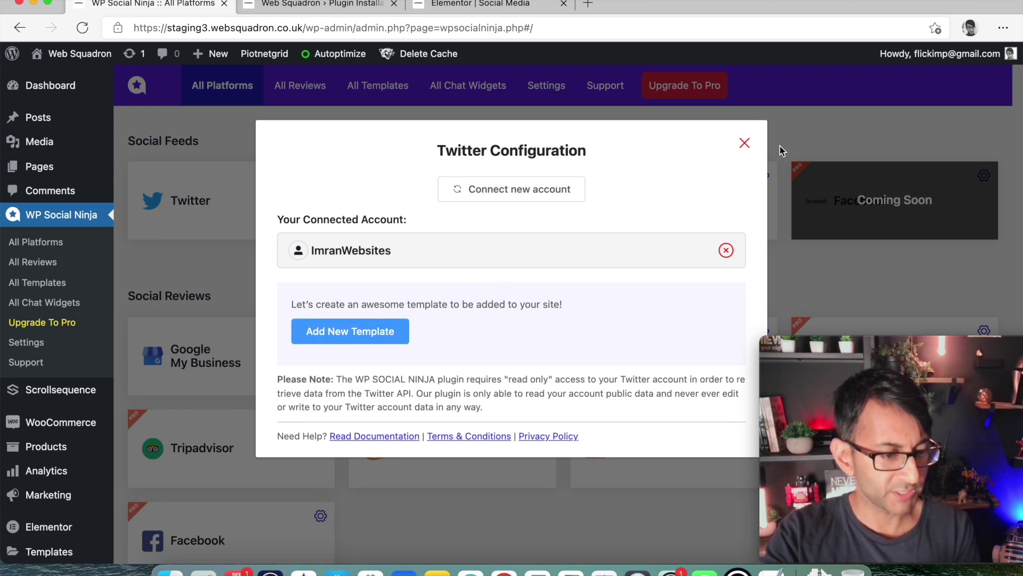
pyautogui.click(745, 142)
# Copy the youtube template's shortcode from the All Templates list
pyautogui.click(13, 281)
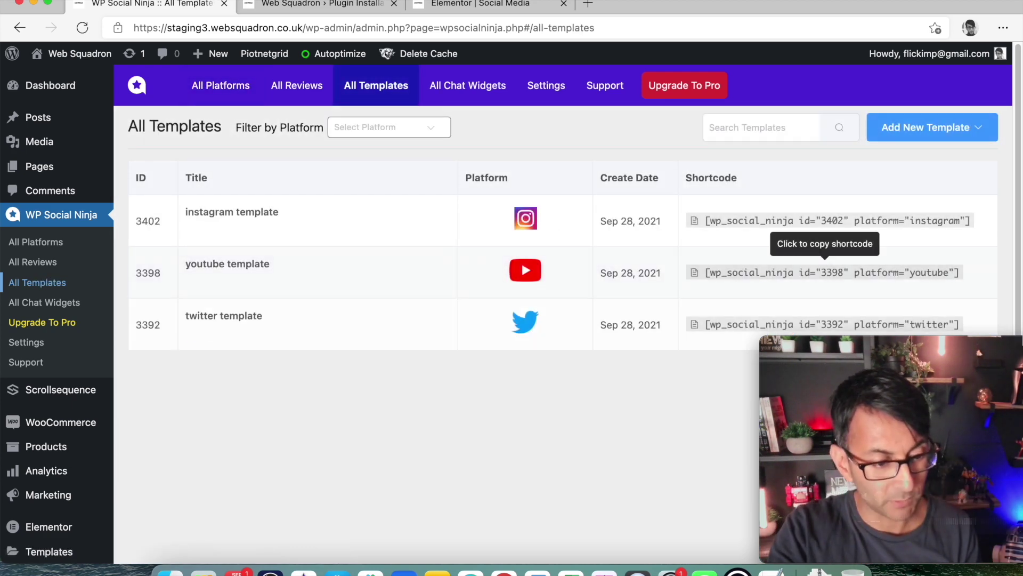
pyautogui.moveTo(994, 353); pyautogui.dragTo(349, 370)
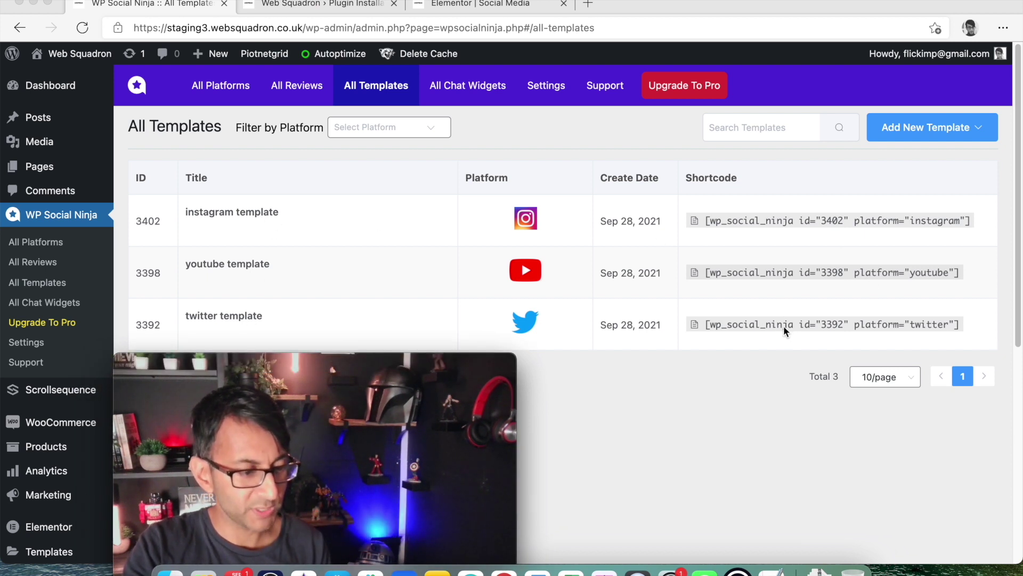
pyautogui.click(781, 276)
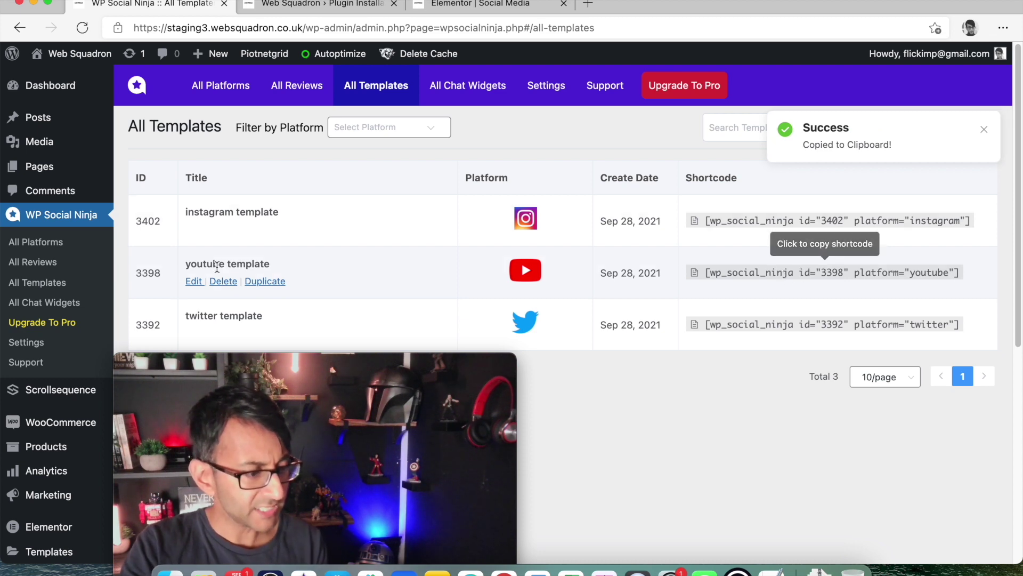
# Open the YouTube template editor and set Number of Columns to 4
pyautogui.click(192, 282)
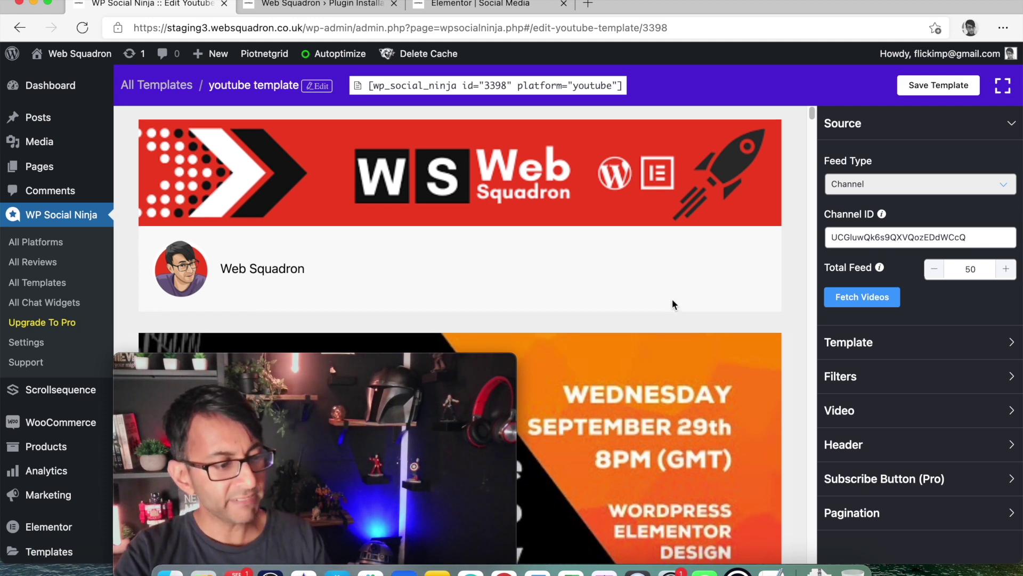
pyautogui.scroll(-5, 666, 331)
pyautogui.scroll(-10, 656, 373)
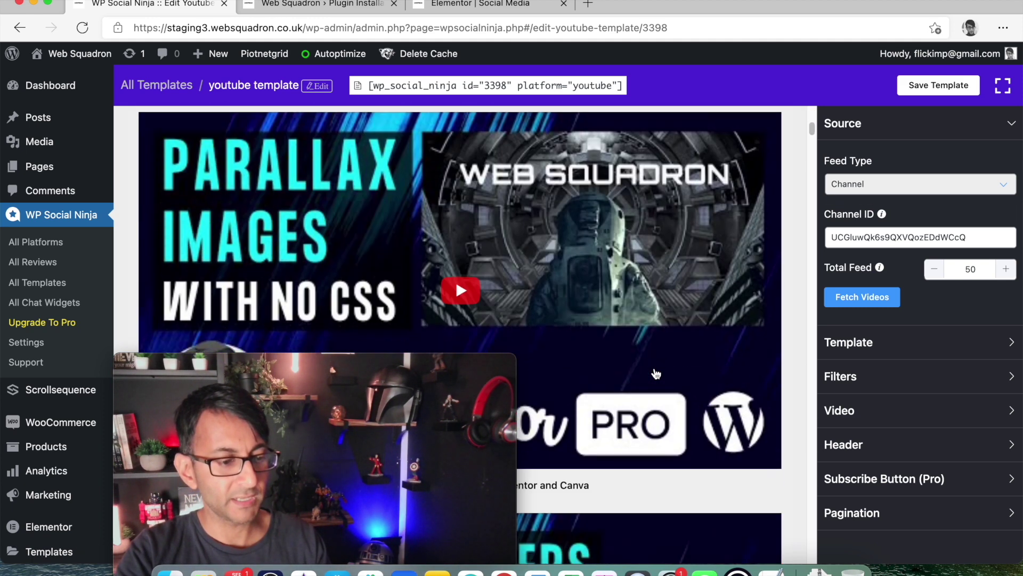
pyautogui.scroll(7, 656, 373)
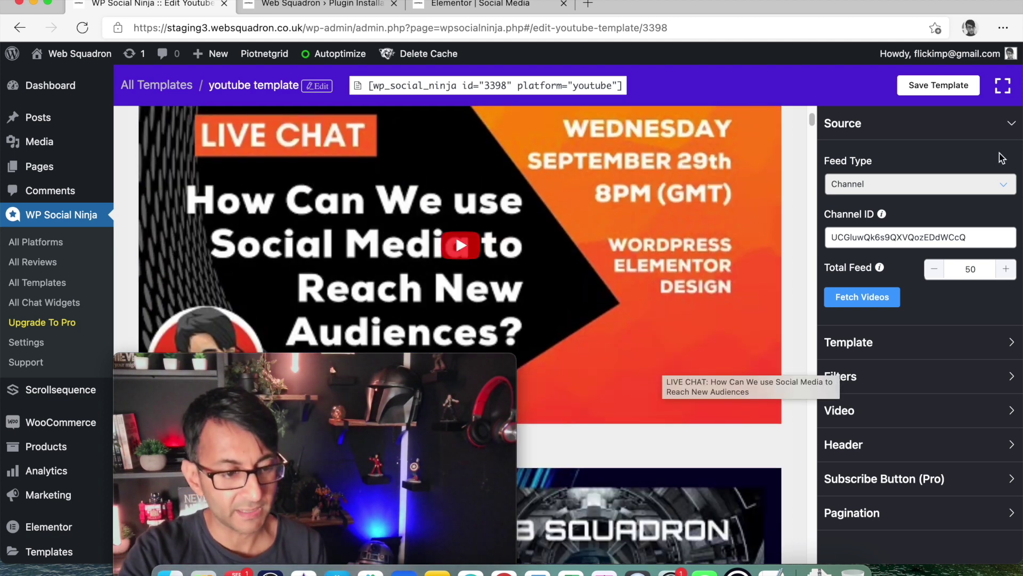
pyautogui.scroll(-2, 893, 292)
pyautogui.scroll(-10, 906, 242)
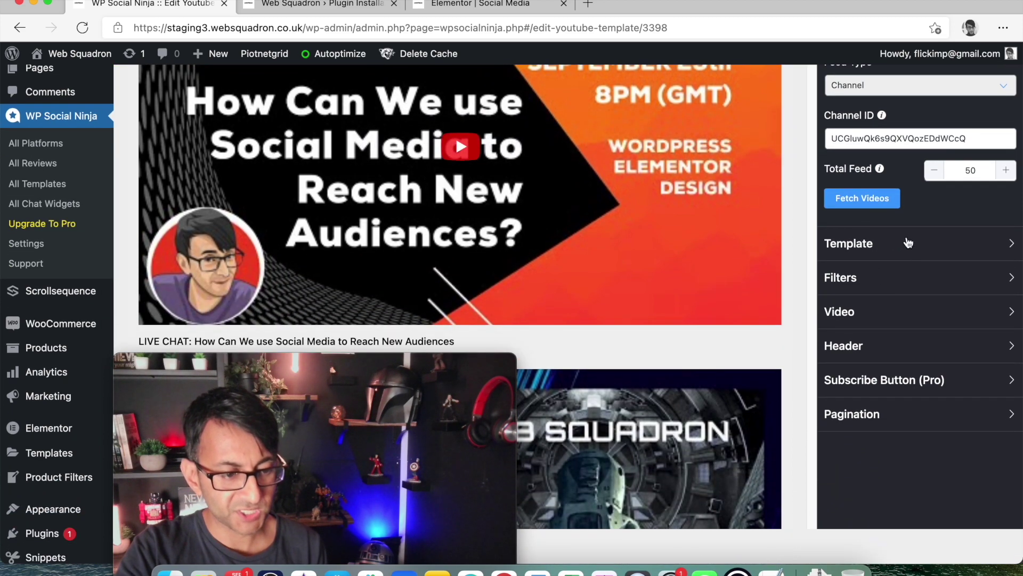
pyautogui.scroll(7, 907, 240)
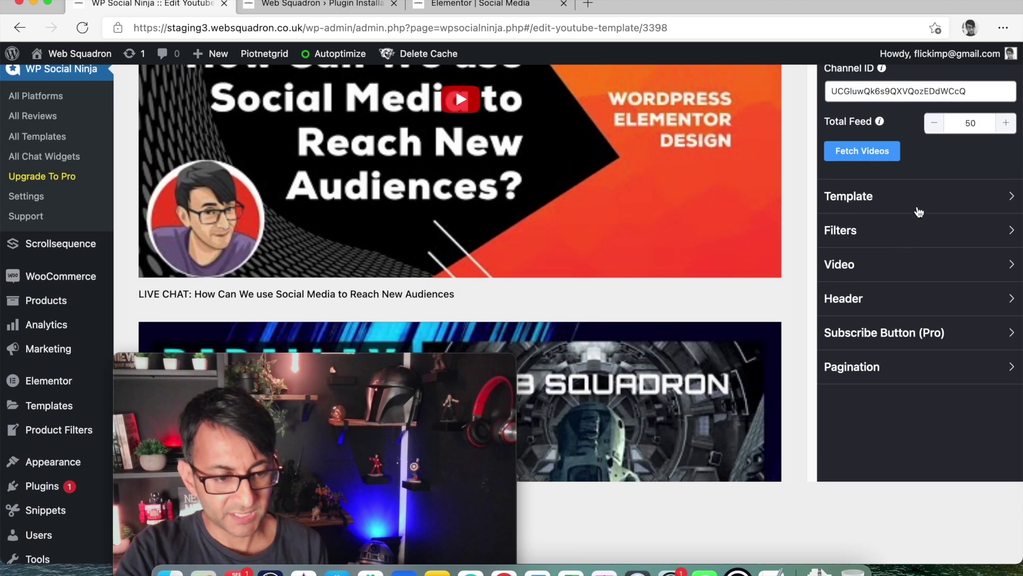
pyautogui.click(917, 210)
pyautogui.scroll(-1, 918, 223)
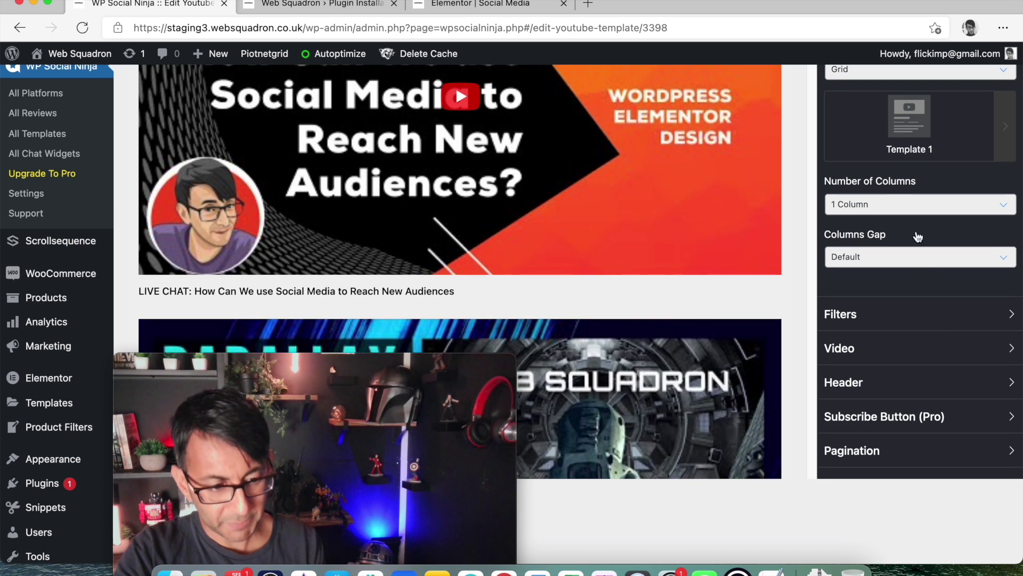
pyautogui.click(917, 213)
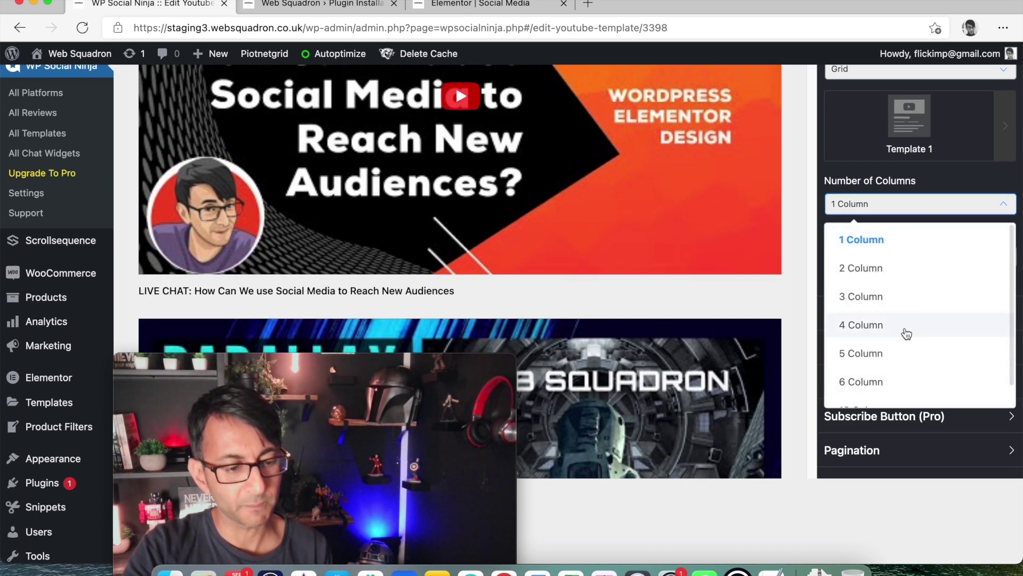
pyautogui.click(906, 332)
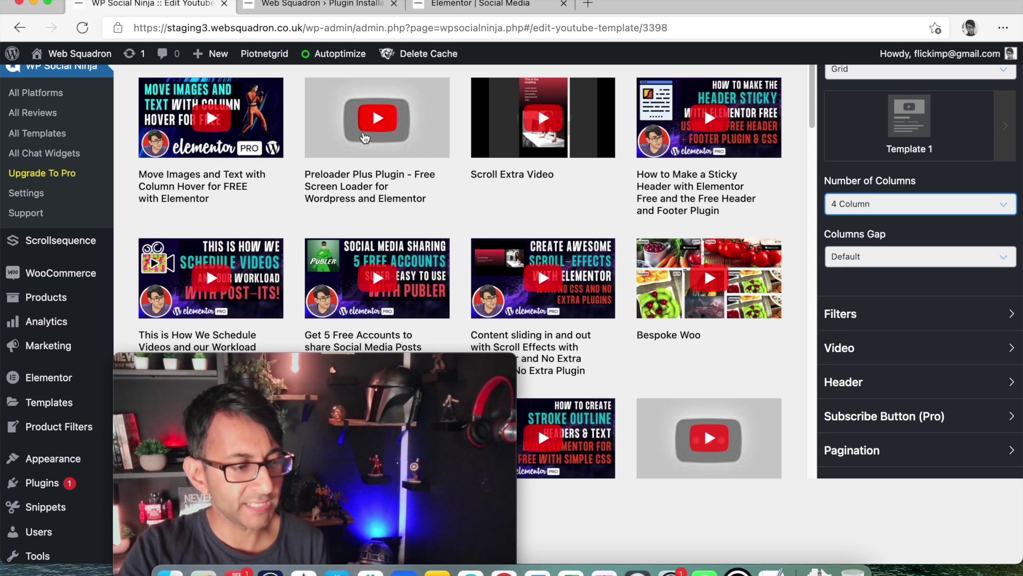
# Look over the feed Filters, then leave without saving and return to the templates list
pyautogui.scroll(1, 391, 153)
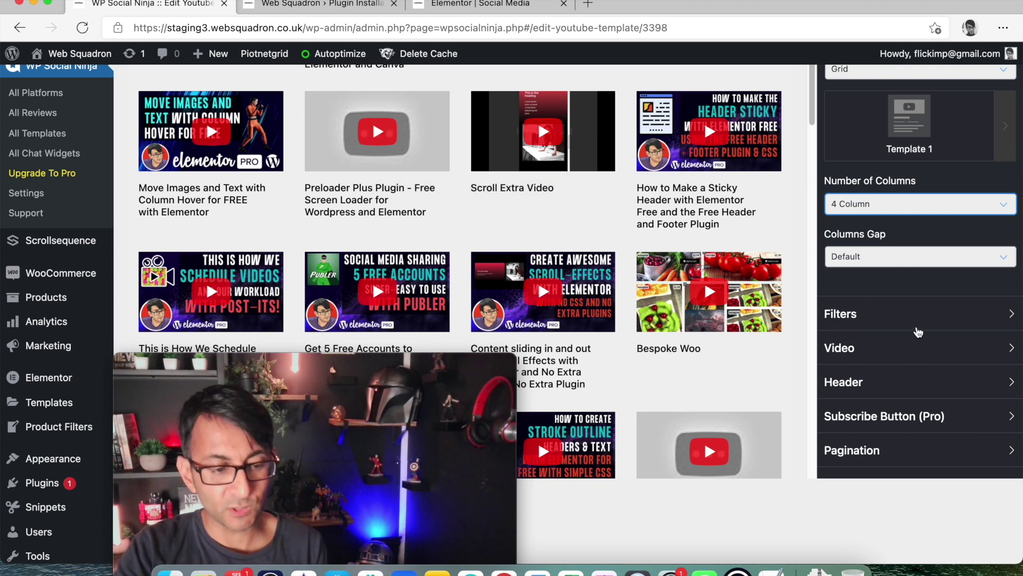
pyautogui.click(924, 314)
pyautogui.scroll(-4, 925, 374)
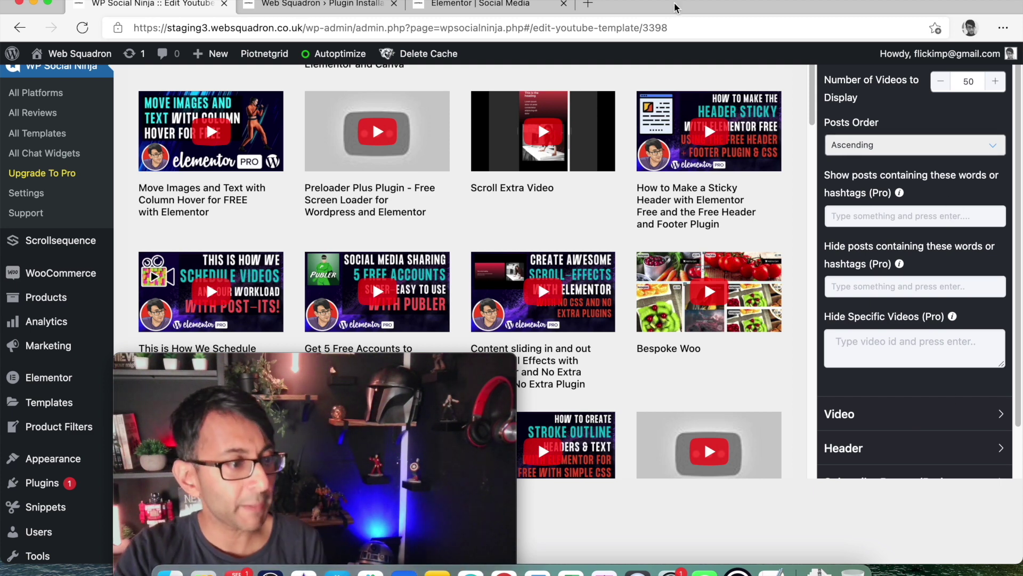
pyautogui.scroll(3, 477, 82)
pyautogui.click(19, 27)
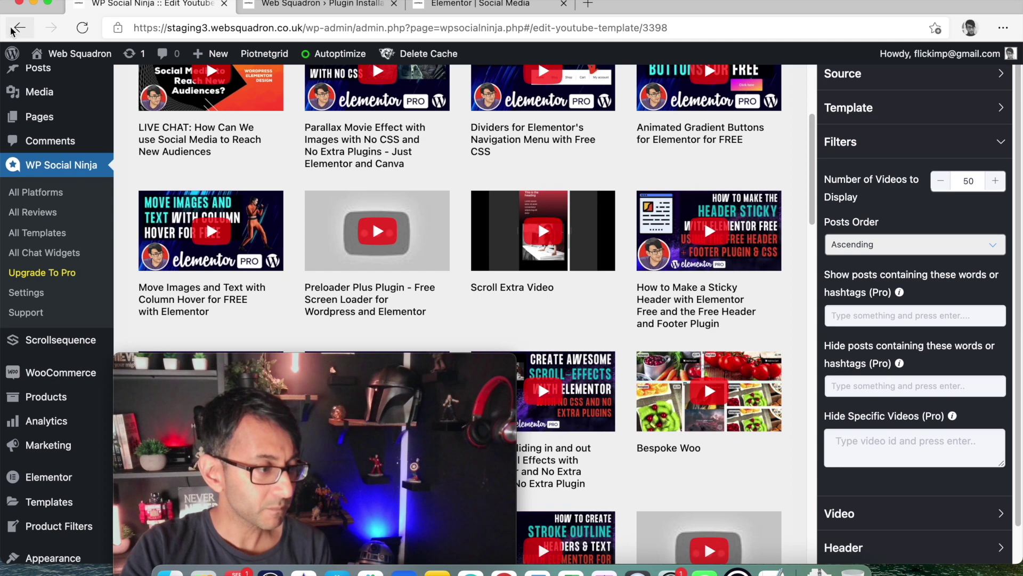
pyautogui.click(635, 115)
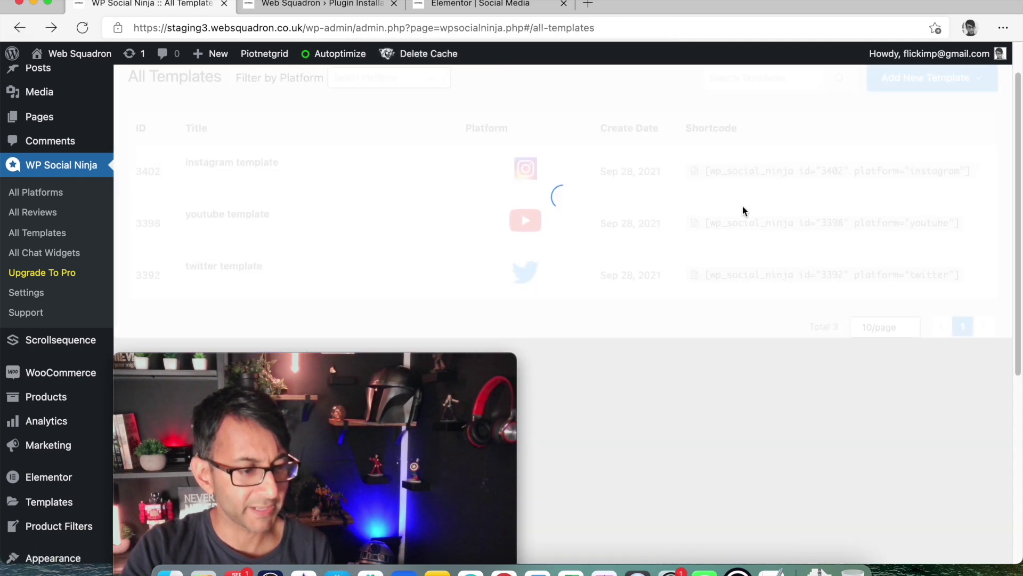
# Load the Social Media page's YouTube widget, showing shortcode [wp_social_ninja id="3398" platform="youtube"]
pyautogui.click(493, 6)
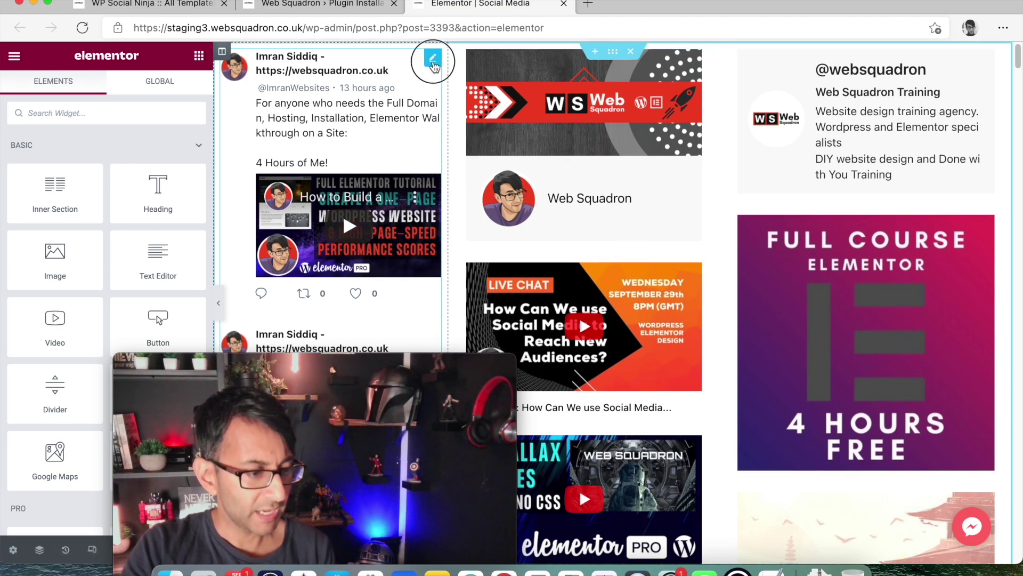
pyautogui.click(432, 58)
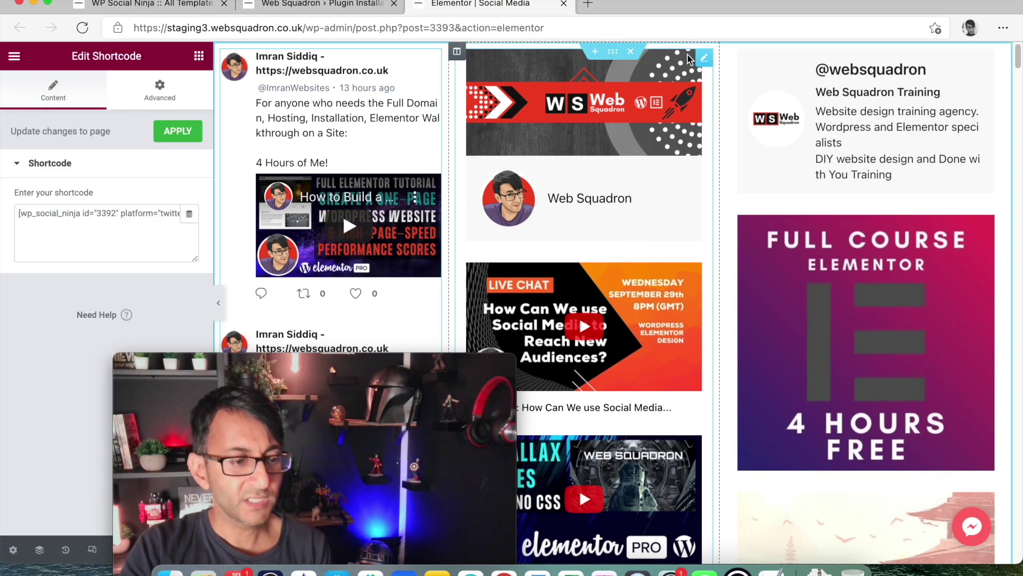
pyautogui.click(704, 59)
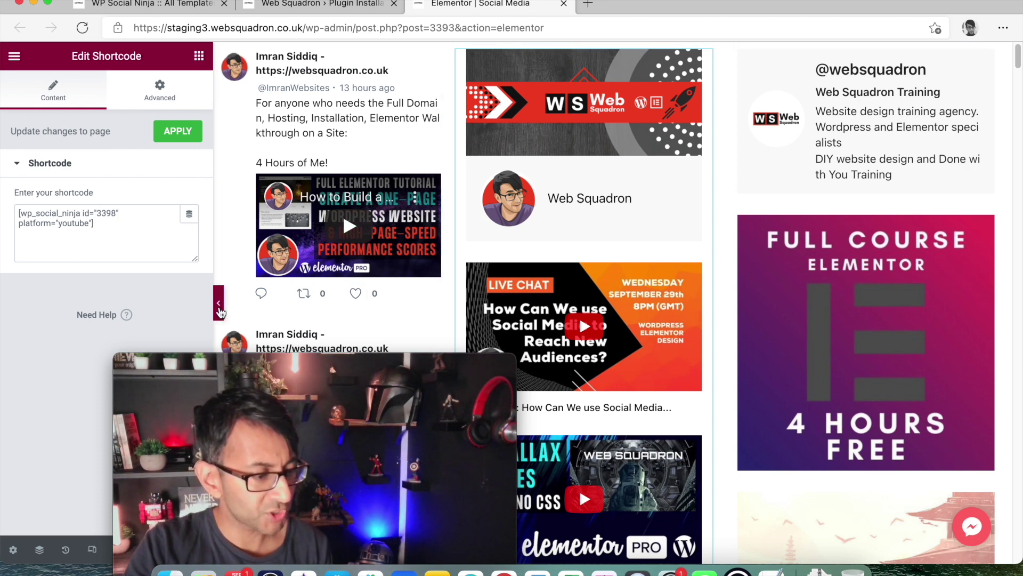
# Preview the page full-width and play the video in the first tweet
pyautogui.click(219, 304)
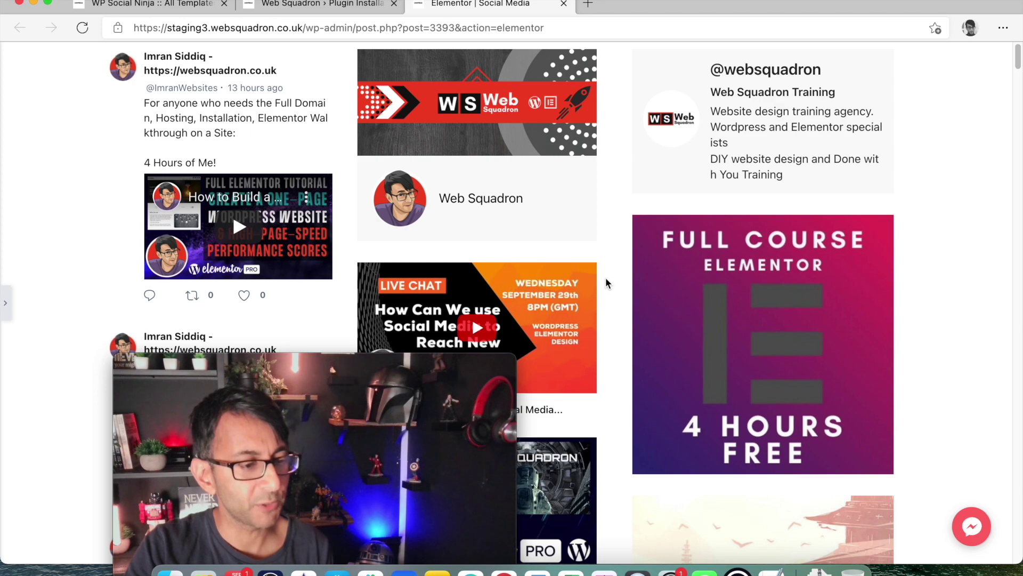
pyautogui.moveTo(388, 359); pyautogui.dragTo(939, 142)
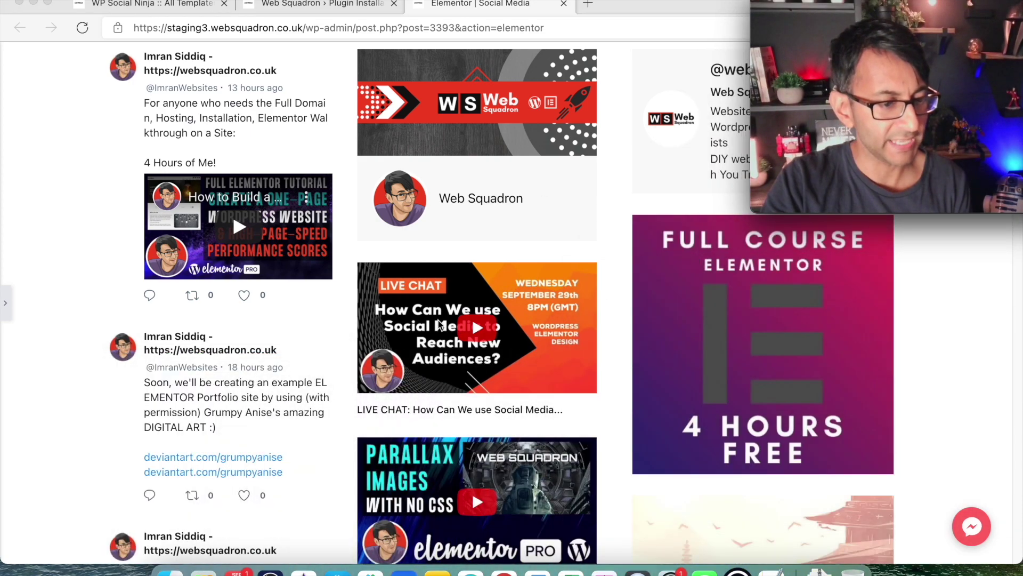
pyautogui.scroll(-10, 441, 324)
pyautogui.scroll(1, 442, 324)
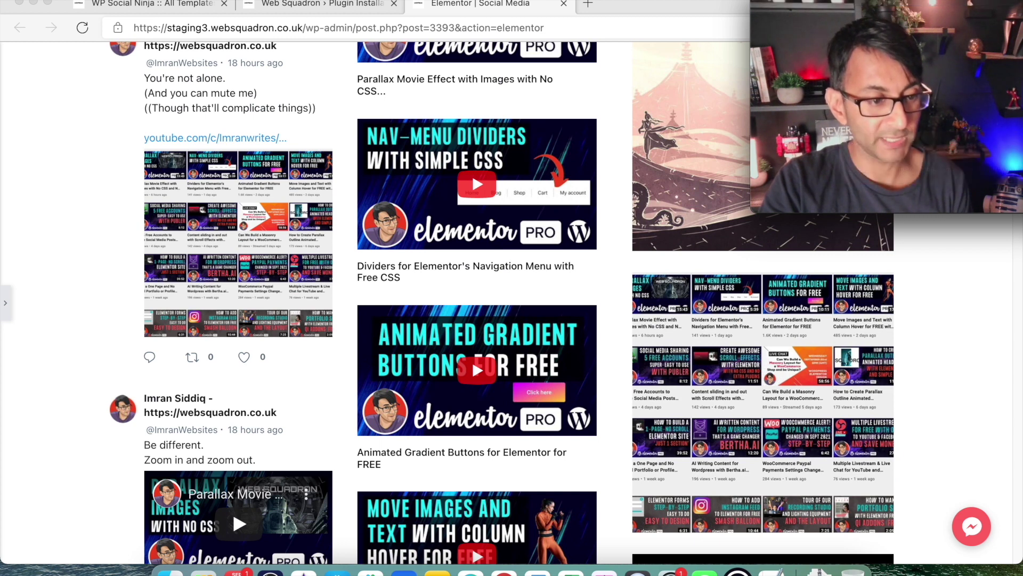
pyautogui.moveTo(756, 1); pyautogui.dragTo(988, 67)
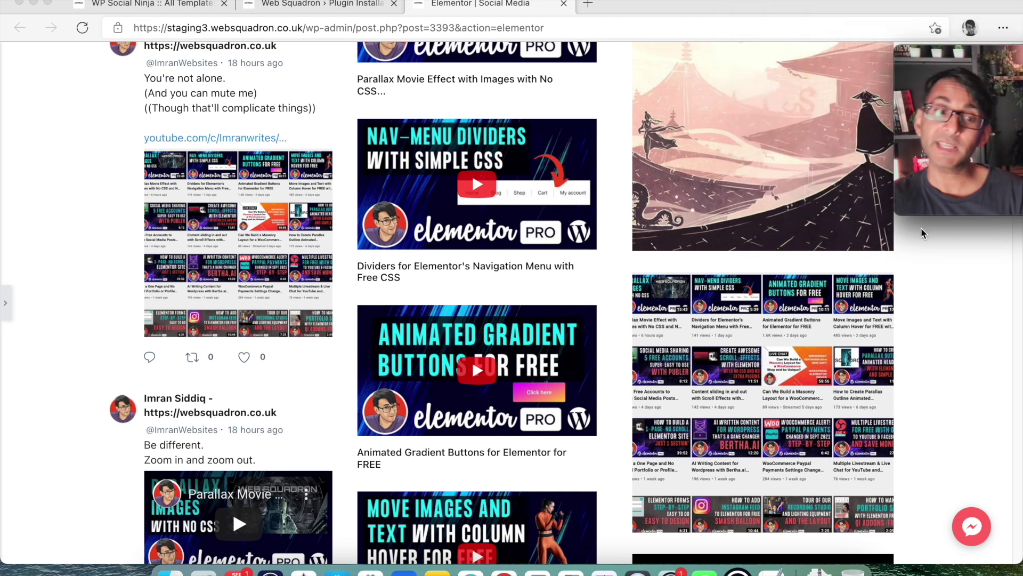
pyautogui.scroll(15, 382, 241)
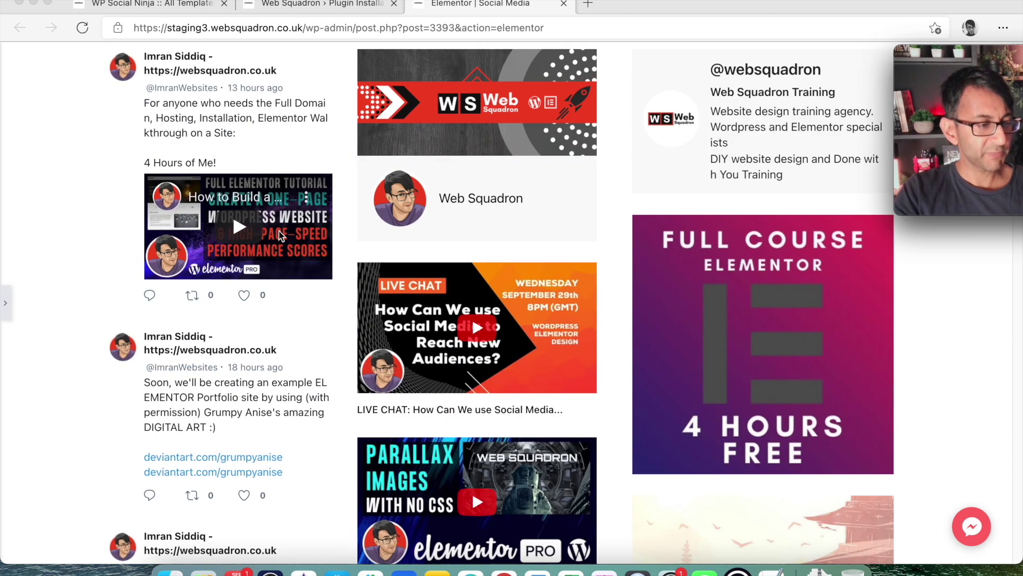
pyautogui.click(239, 227)
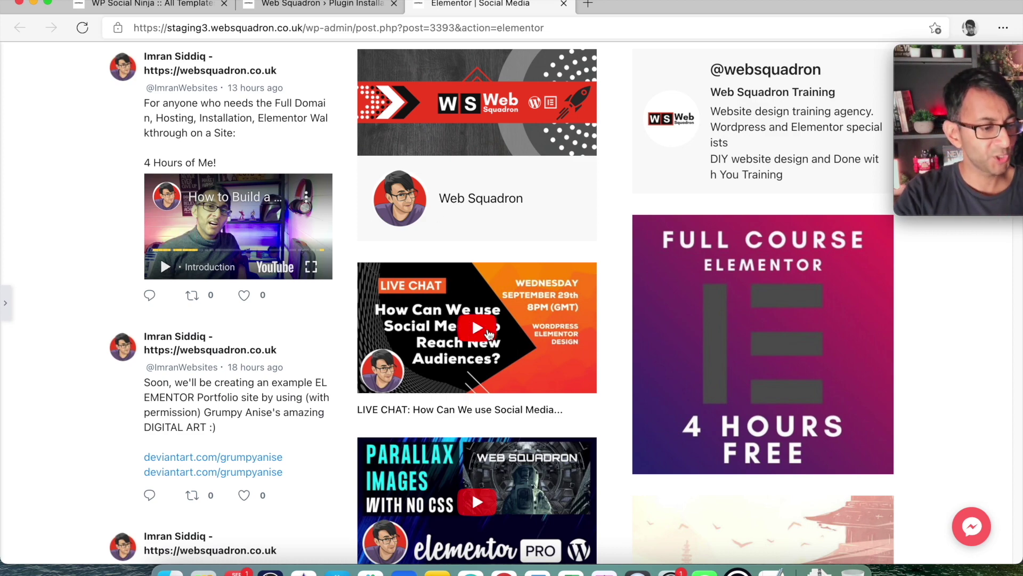
# Scroll through the Twitter and YouTube feeds and open the Messenger chat popup
pyautogui.scroll(-6, 483, 401)
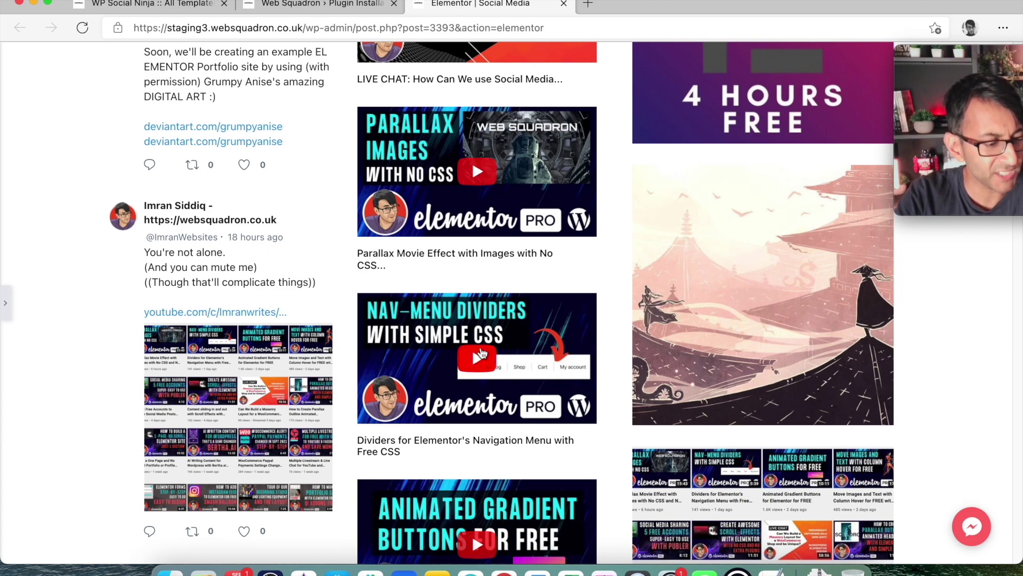
pyautogui.scroll(6, 481, 355)
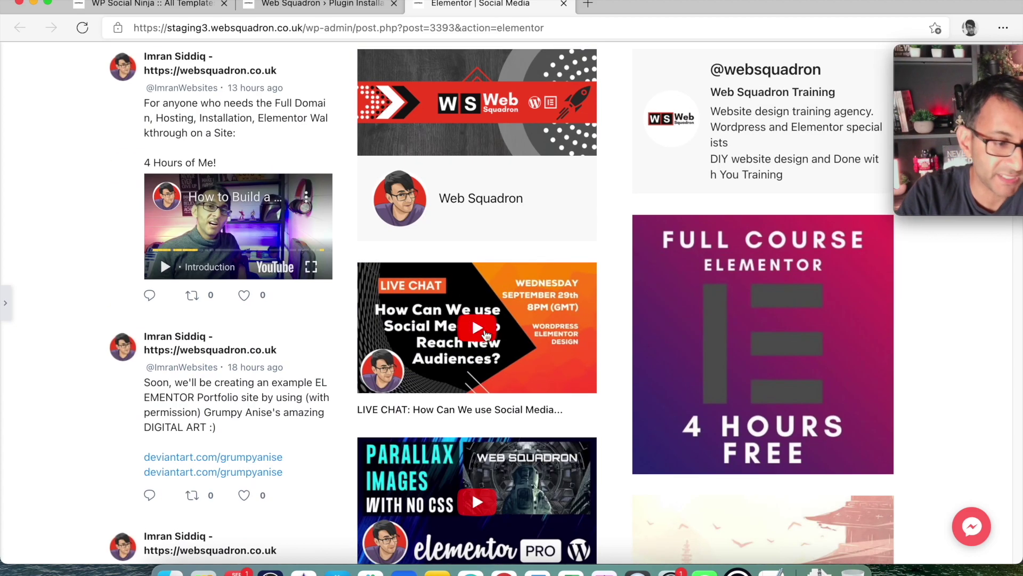
pyautogui.scroll(-6, 449, 280)
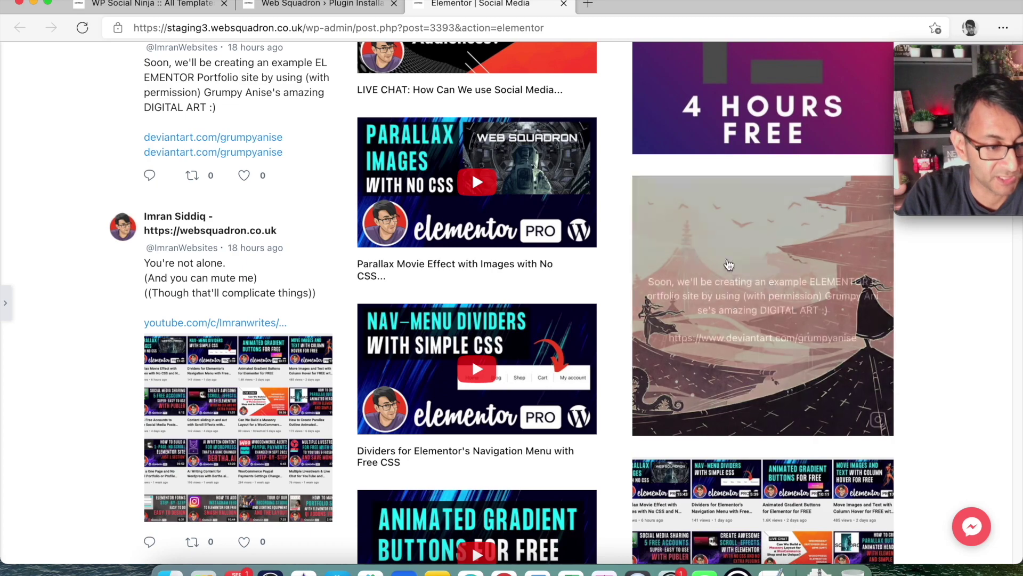
pyautogui.scroll(-19, 835, 309)
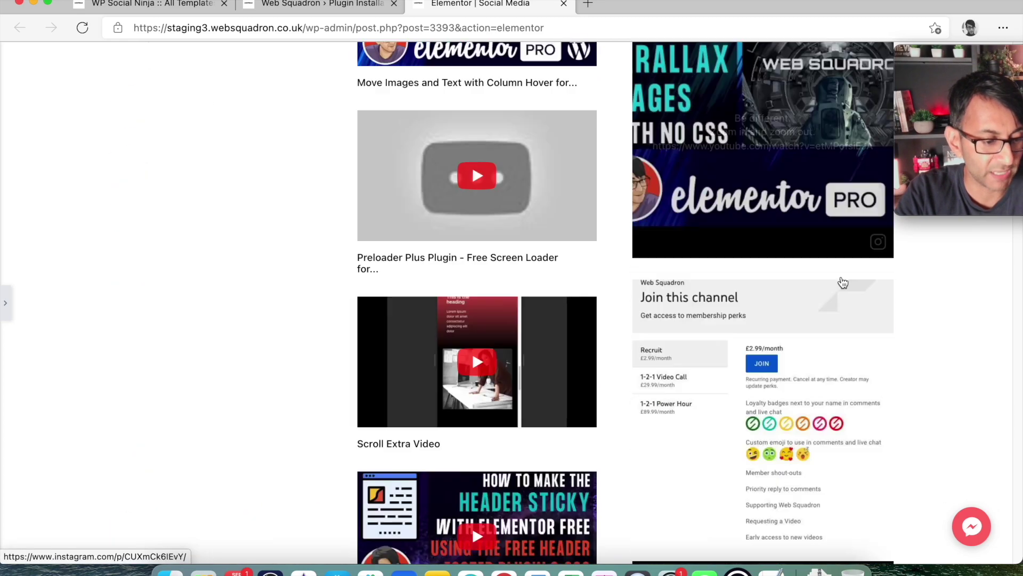
pyautogui.scroll(20, 835, 309)
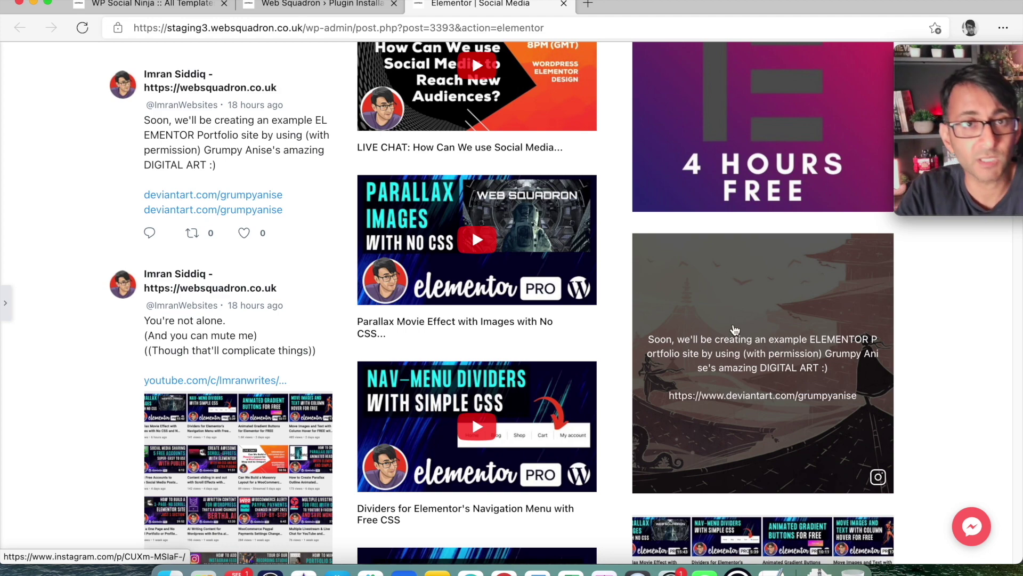
pyautogui.scroll(-10, 738, 363)
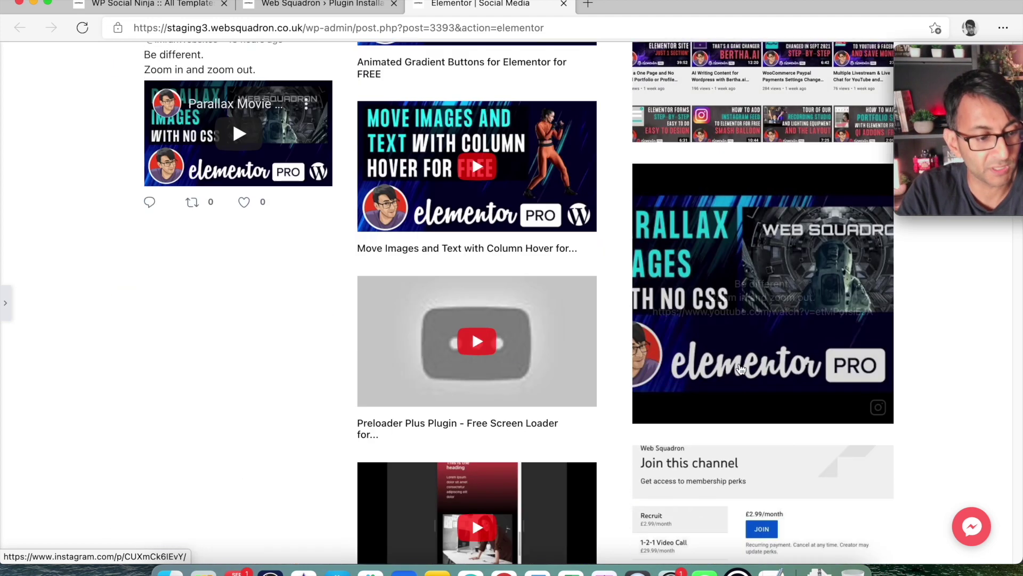
pyautogui.scroll(14, 741, 365)
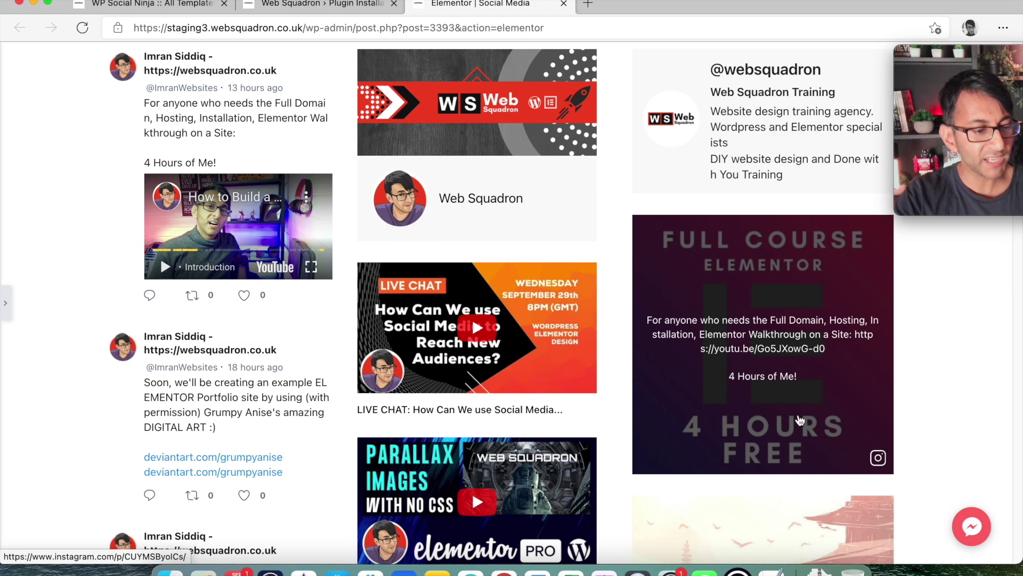
pyautogui.scroll(-1, 800, 420)
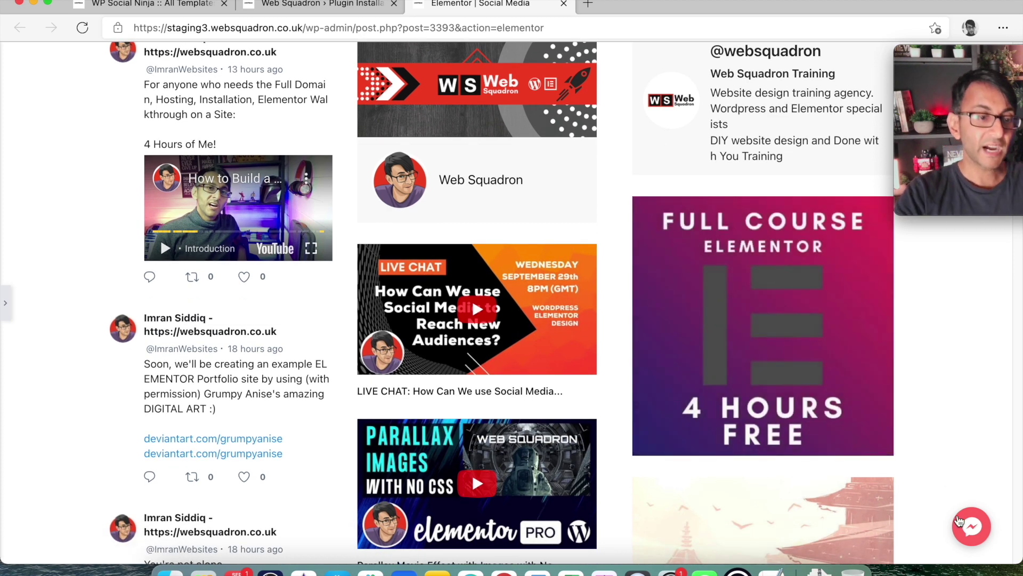
pyautogui.moveTo(979, 59); pyautogui.dragTo(930, 63)
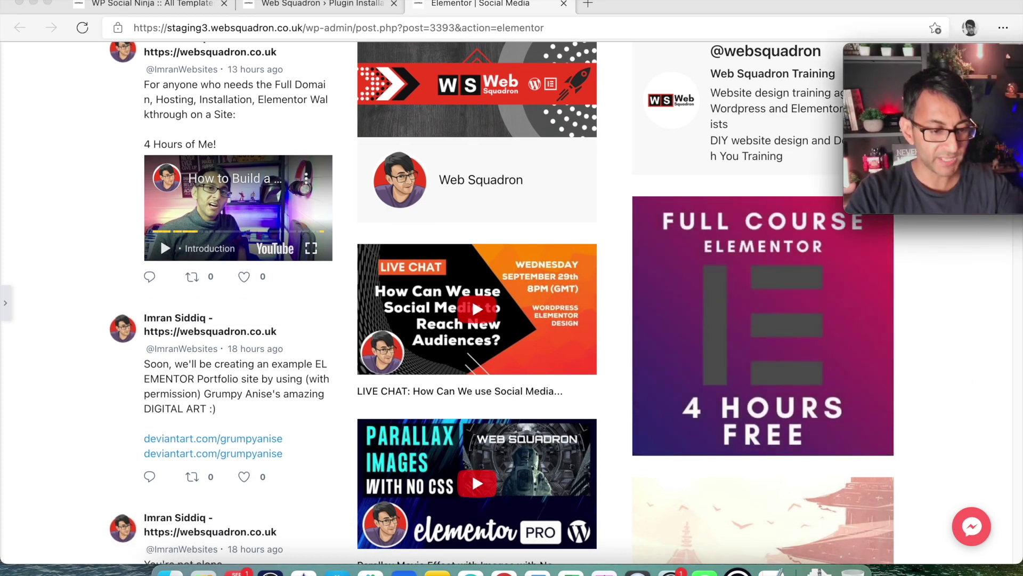
pyautogui.click(969, 539)
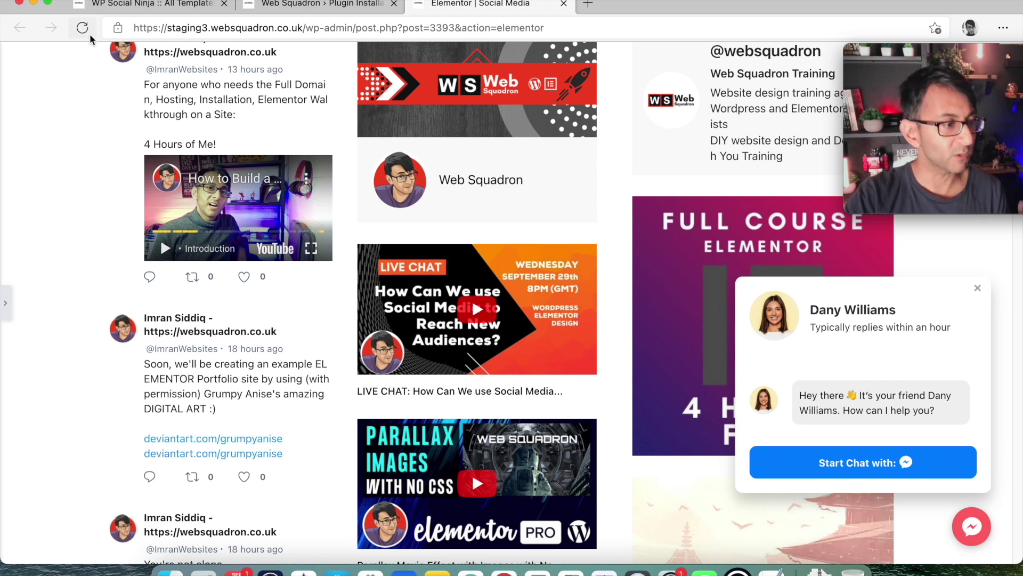
# Return to WP Social Ninja's All Chat Widgets list
pyautogui.click(152, 6)
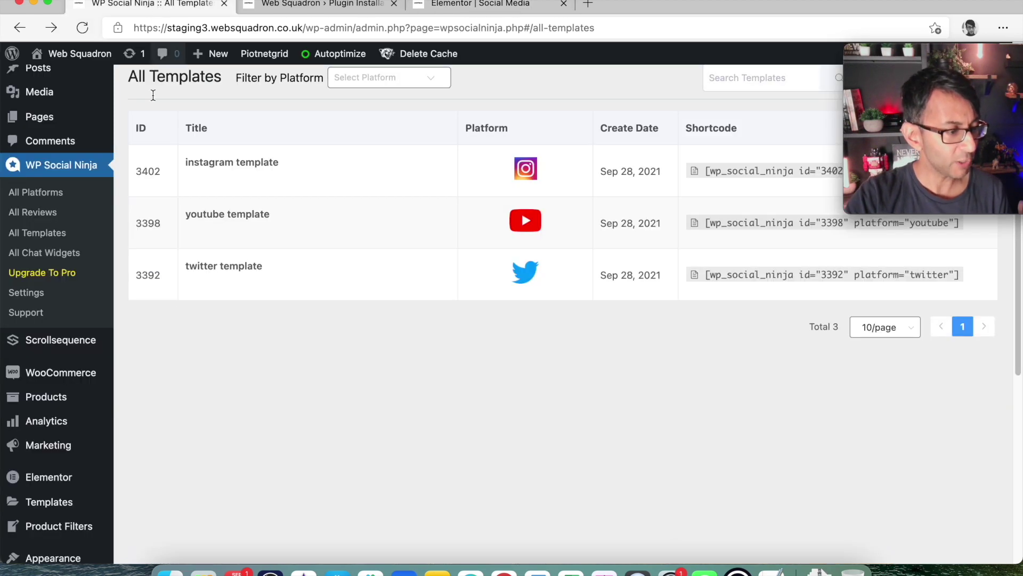
pyautogui.click(44, 252)
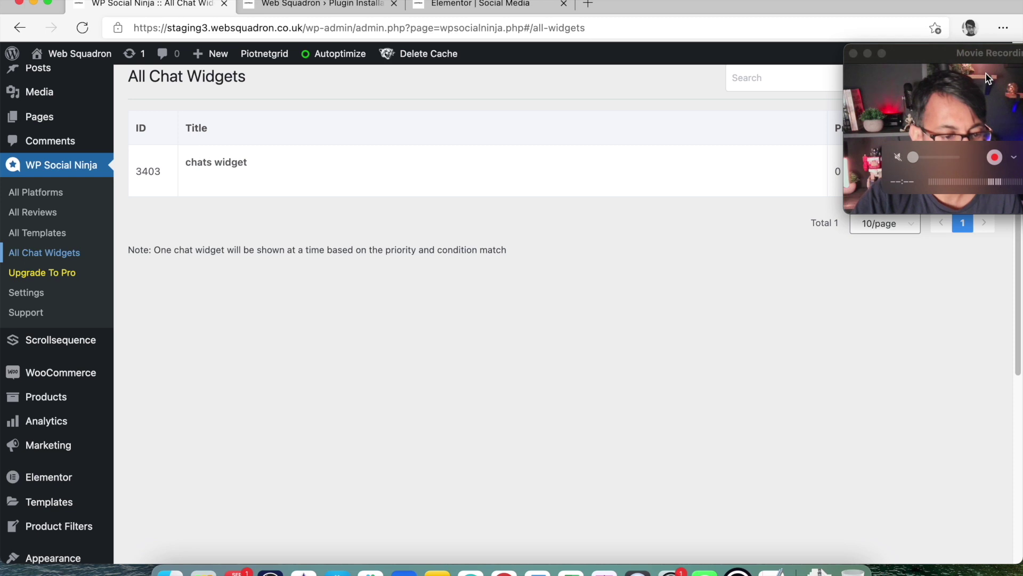
pyautogui.moveTo(986, 74); pyautogui.dragTo(904, 398)
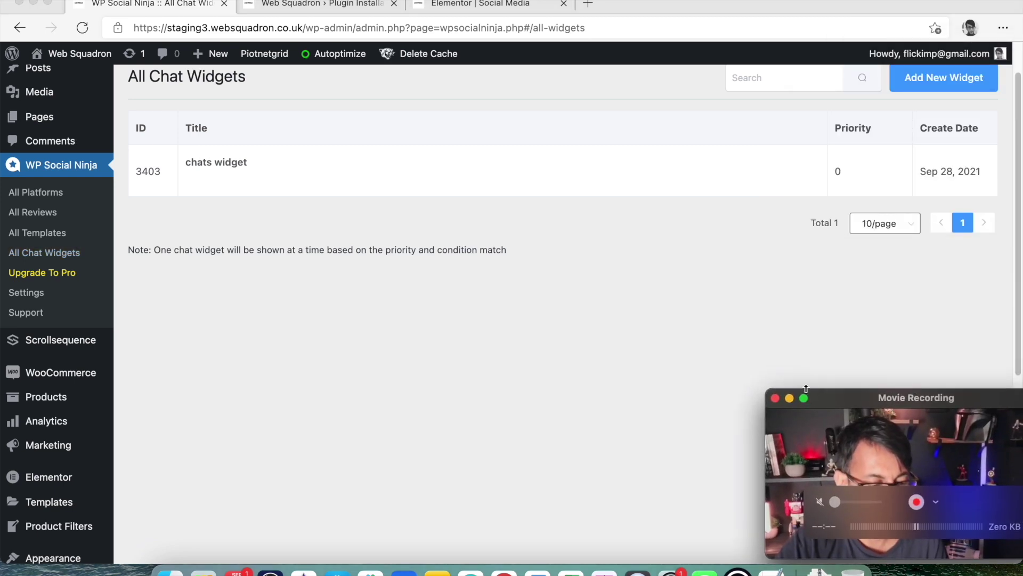
pyautogui.press('super+equal')
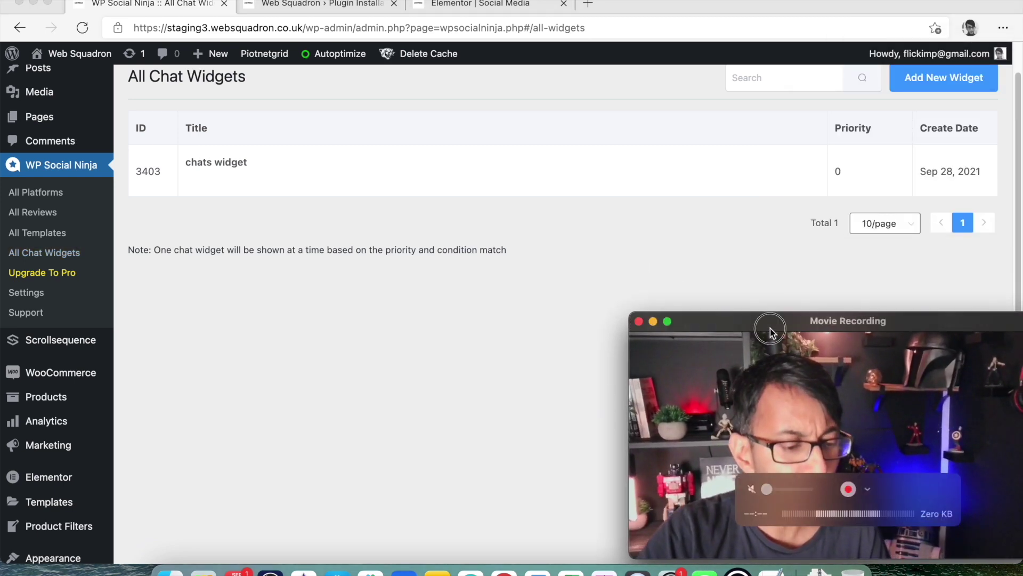
pyautogui.moveTo(772, 331); pyautogui.dragTo(861, 331)
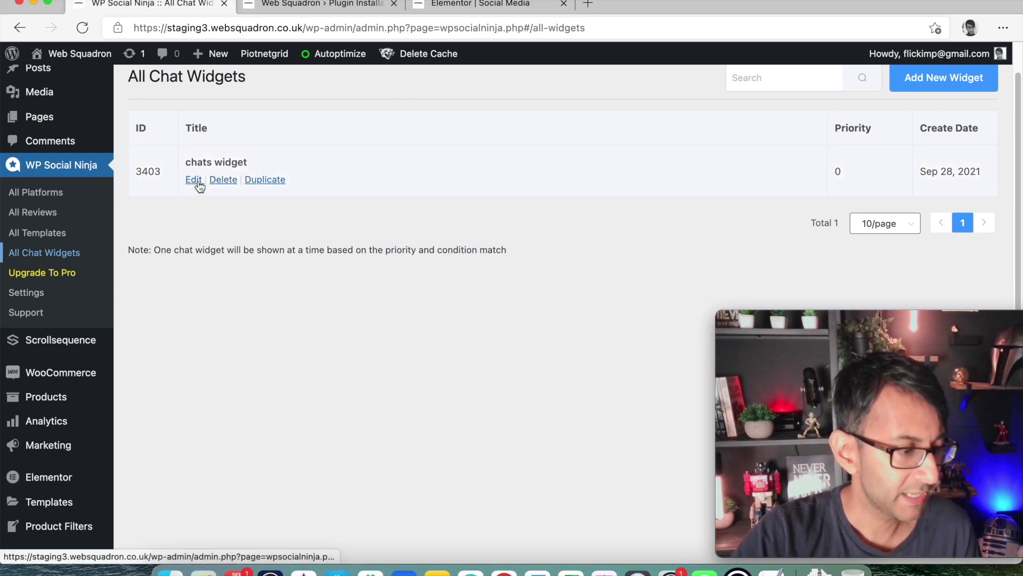
# Open 'chats widget' (#3403) for editing, showing its Messenger, Chat Box and General settings
pyautogui.click(194, 179)
pyautogui.scroll(-5, 932, 237)
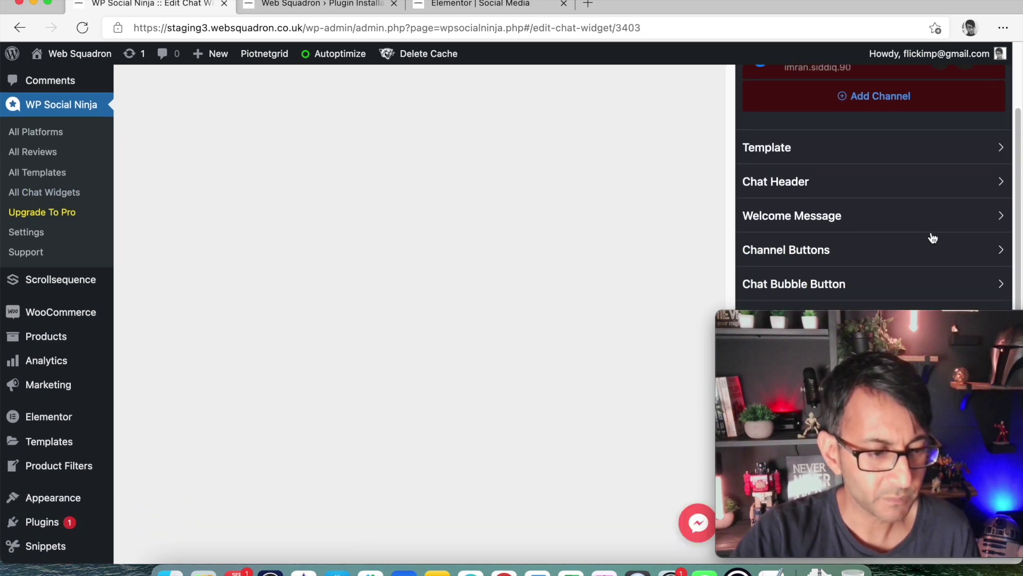
pyautogui.scroll(5, 925, 212)
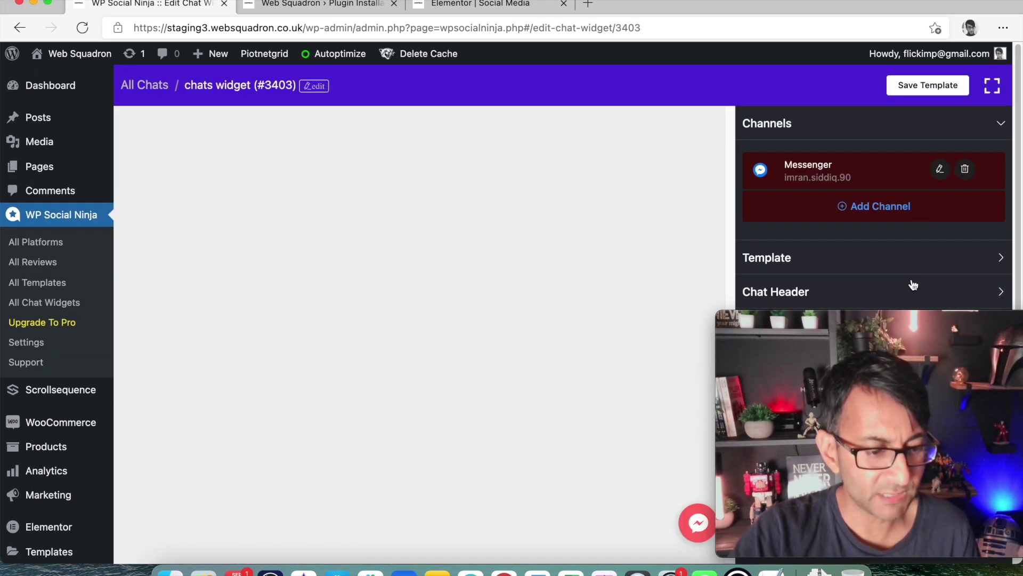
pyautogui.moveTo(929, 324); pyautogui.dragTo(410, 299)
pyautogui.scroll(-3, 855, 324)
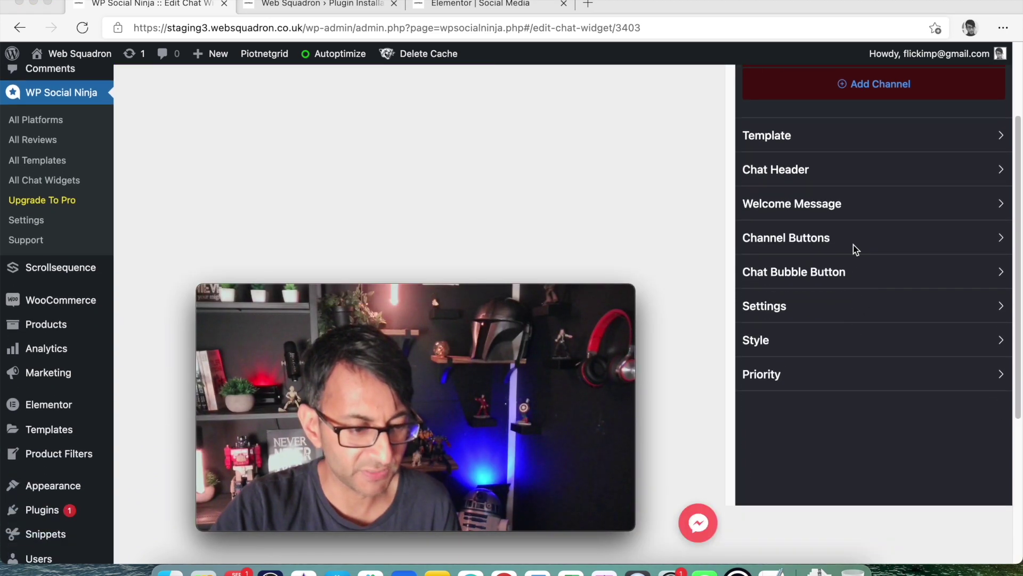
# Expand the template gallery and try the Support template's Need Help? bubble
pyautogui.click(855, 139)
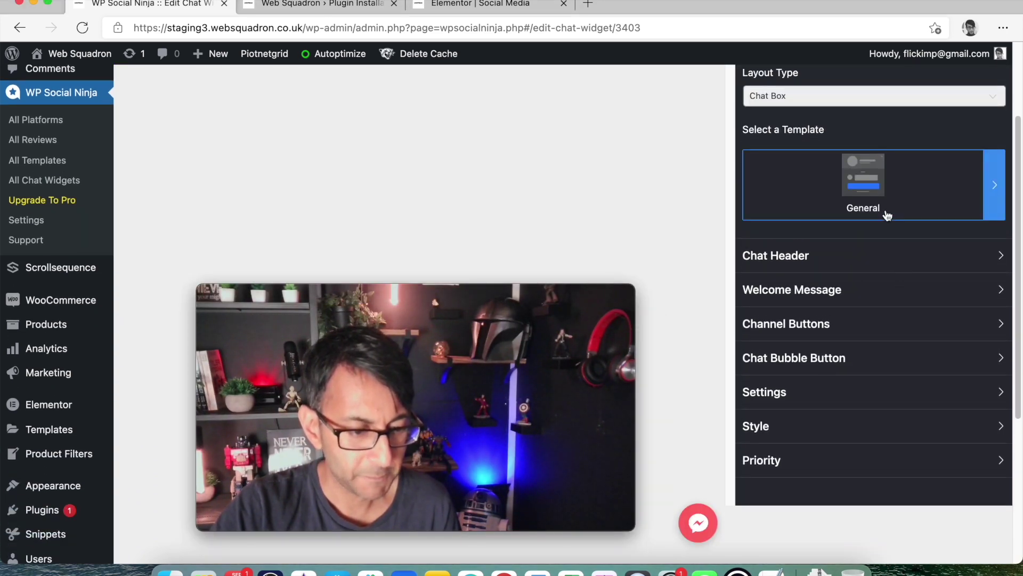
pyautogui.click(871, 201)
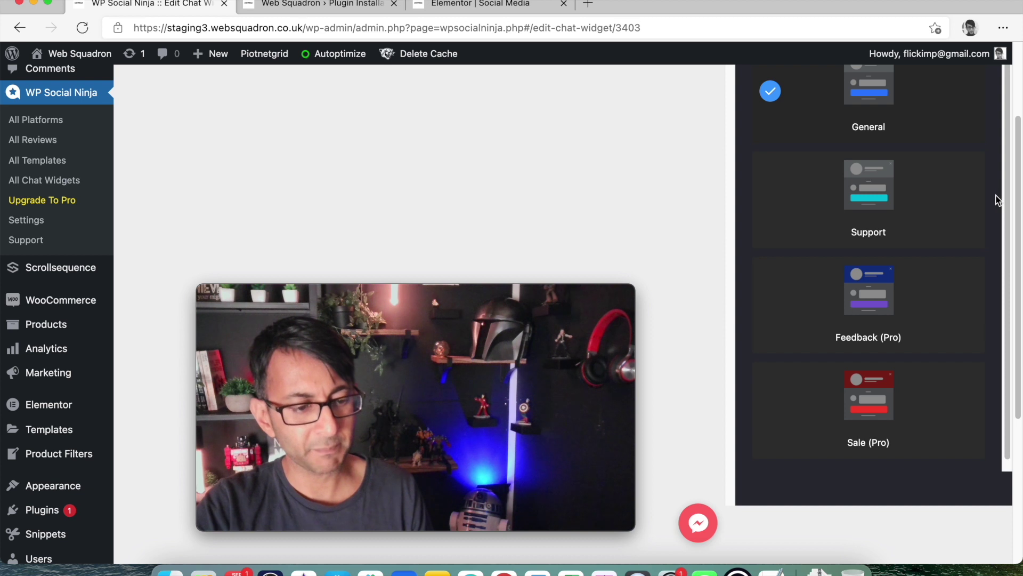
pyautogui.click(874, 200)
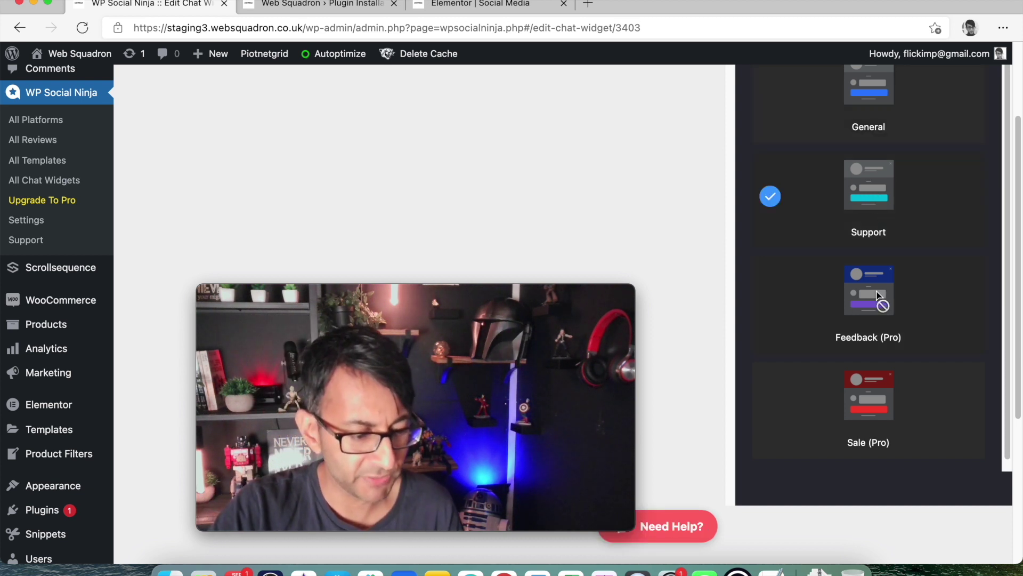
pyautogui.click(879, 103)
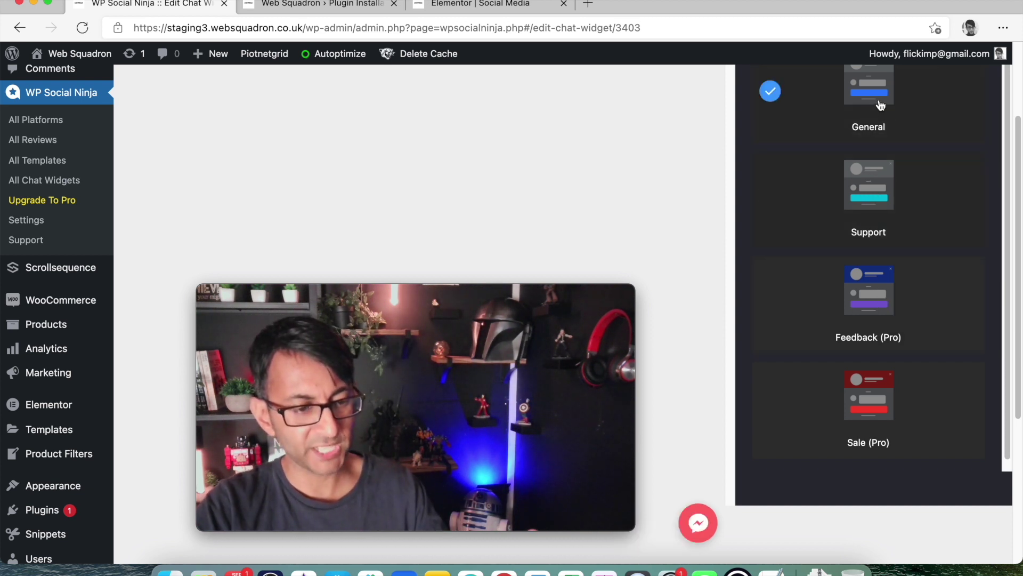
pyautogui.click(885, 215)
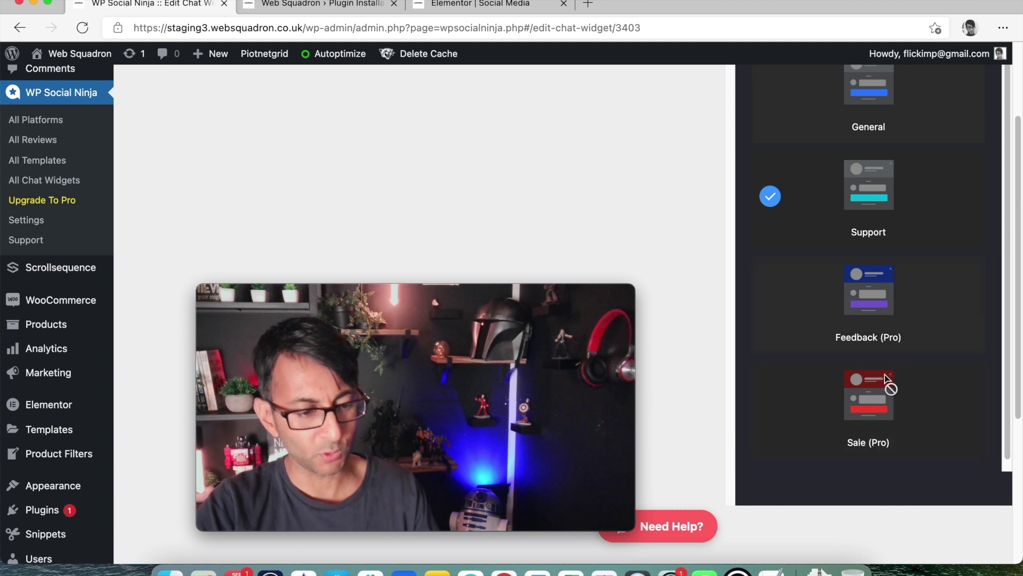
# Select the General template and return to the widget's settings list
pyautogui.scroll(-1, 885, 376)
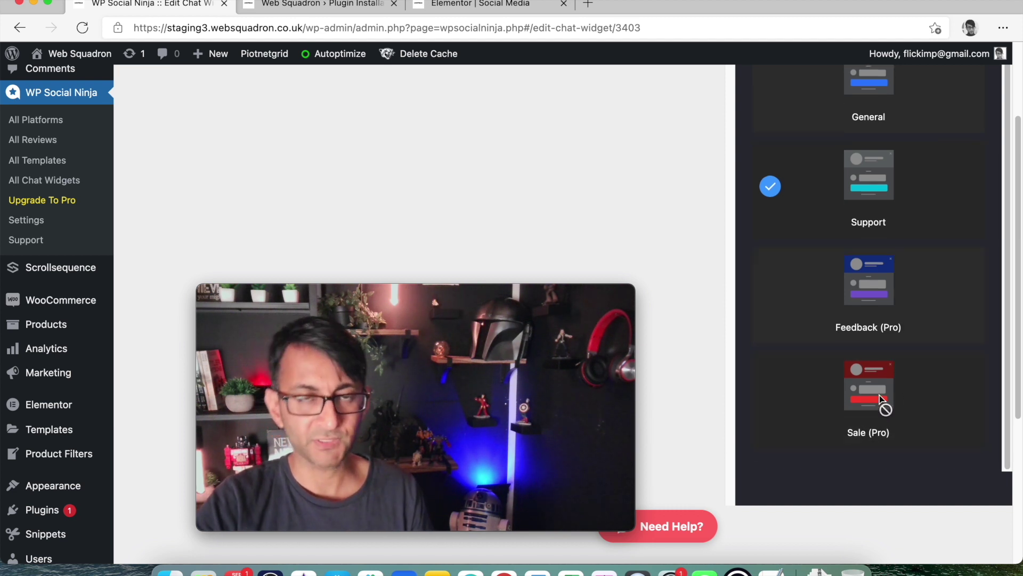
pyautogui.scroll(1, 882, 160)
pyautogui.click(879, 101)
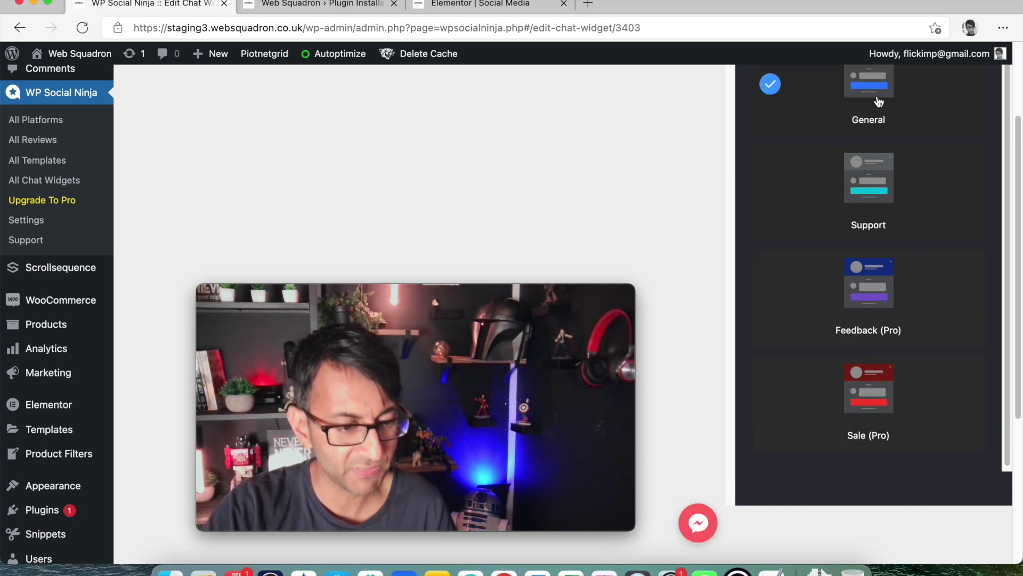
pyautogui.scroll(1, 946, 226)
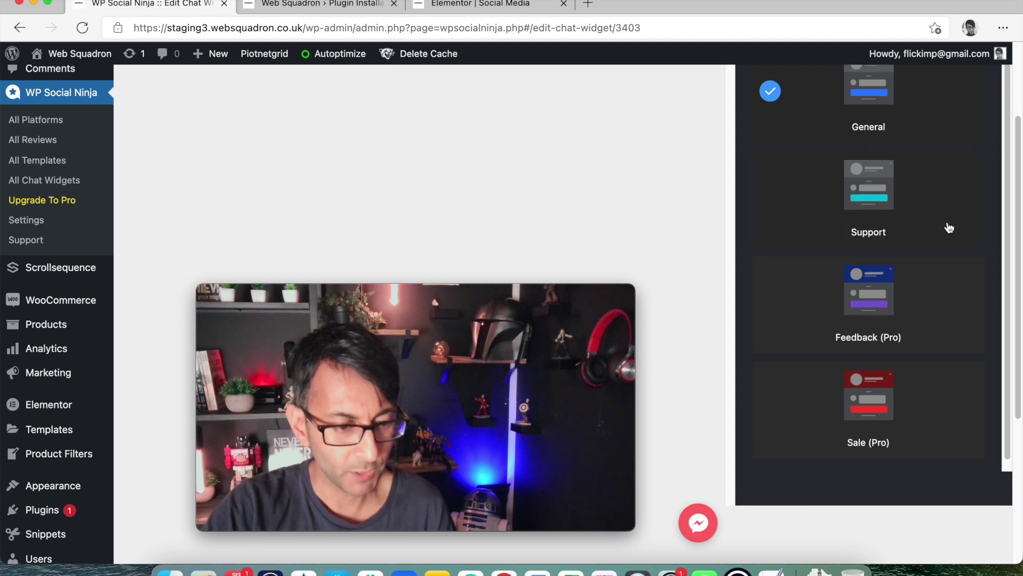
pyautogui.scroll(-5, 990, 365)
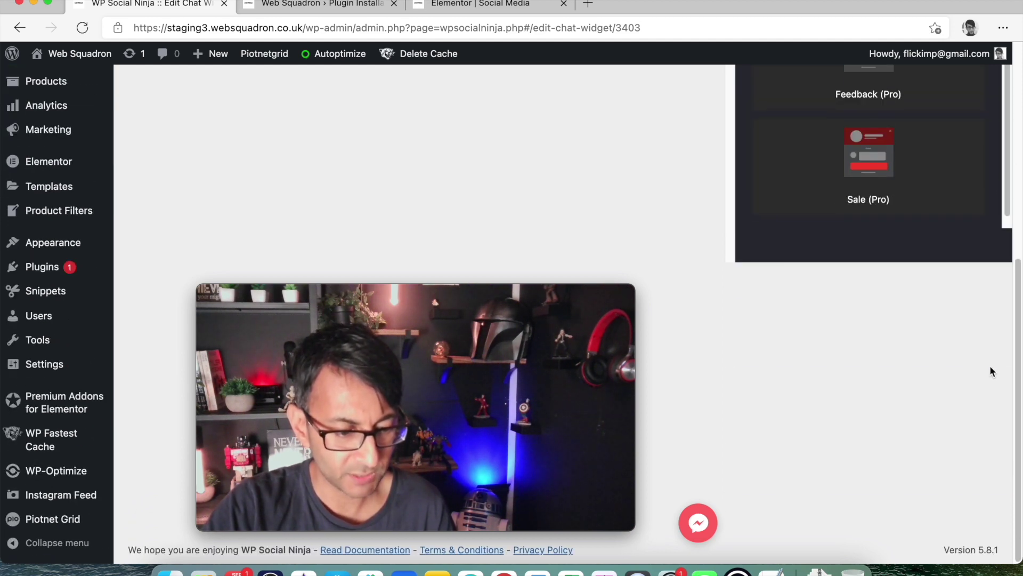
pyautogui.scroll(7, 990, 366)
pyautogui.click(806, 138)
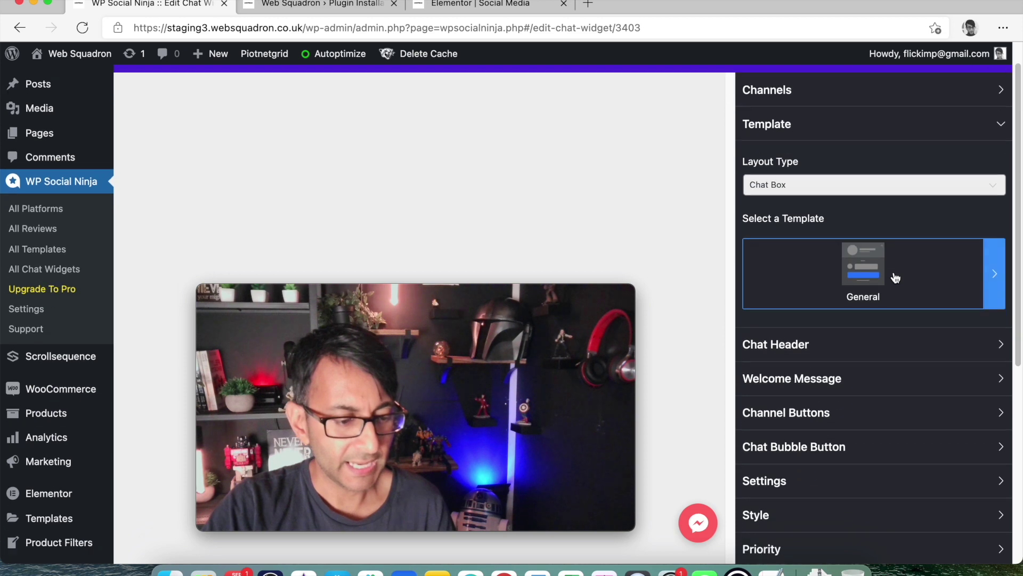
# Review the Chat Header, Welcome Message and Channel Buttons settings, leaving the header profile picture unchanged
pyautogui.scroll(-3, 882, 214)
pyautogui.click(886, 207)
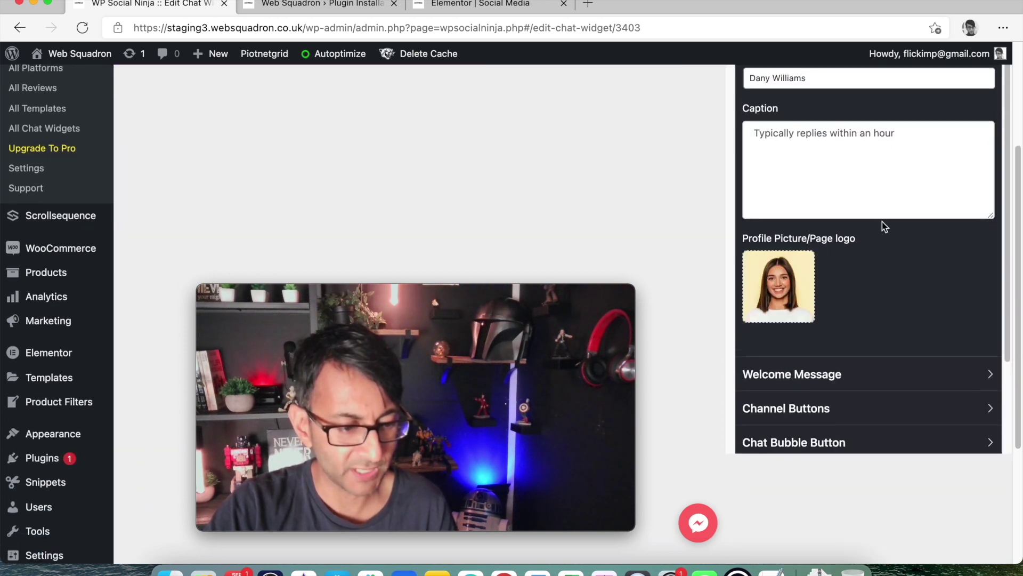
pyautogui.click(794, 296)
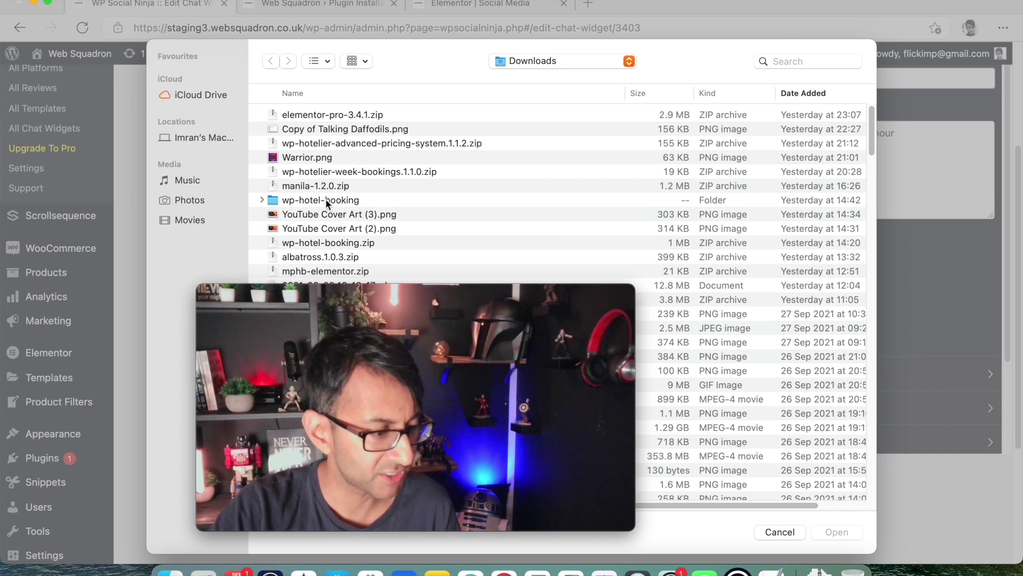
pyautogui.click(794, 532)
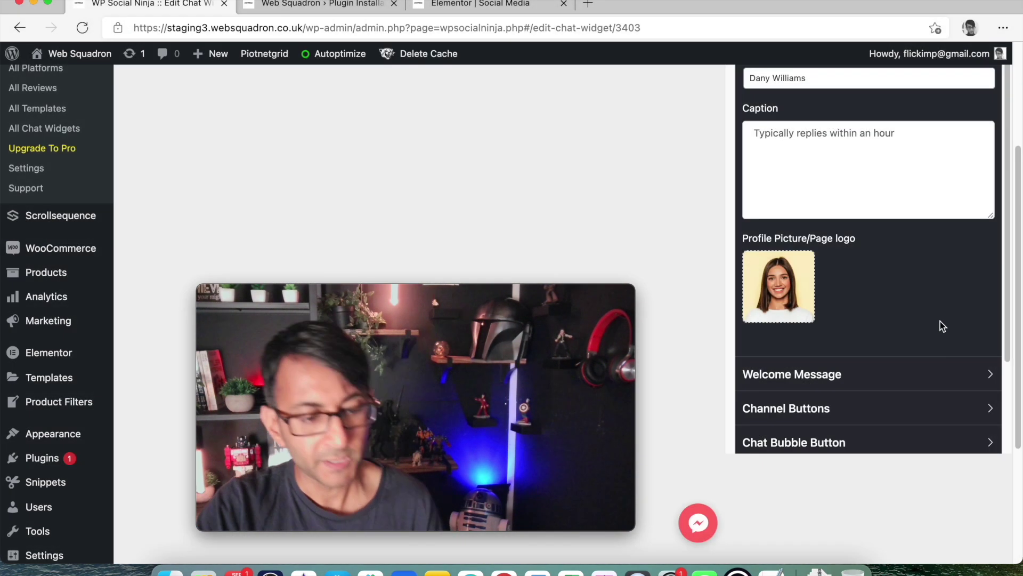
pyautogui.scroll(-2, 939, 322)
pyautogui.click(939, 288)
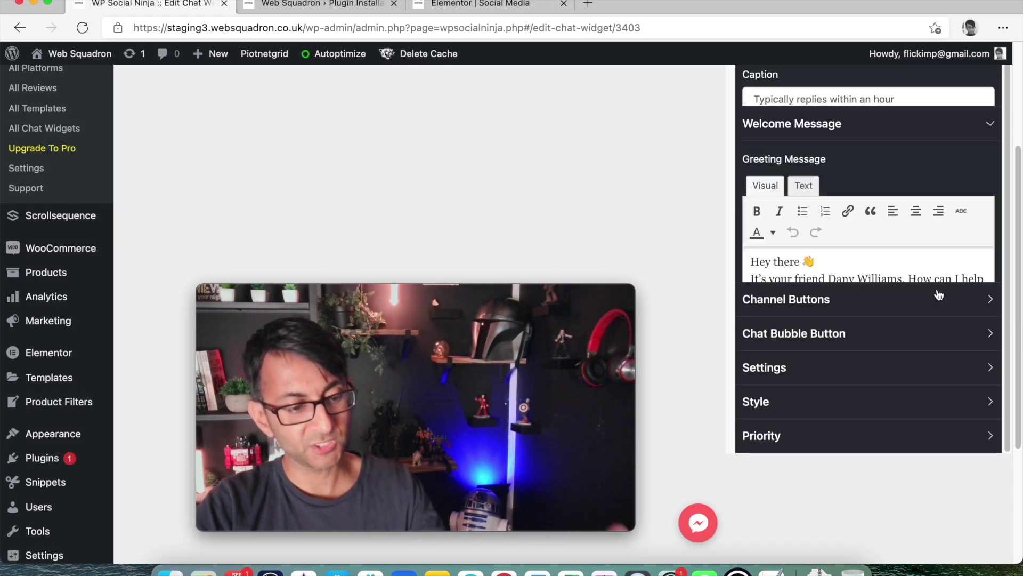
pyautogui.click(868, 317)
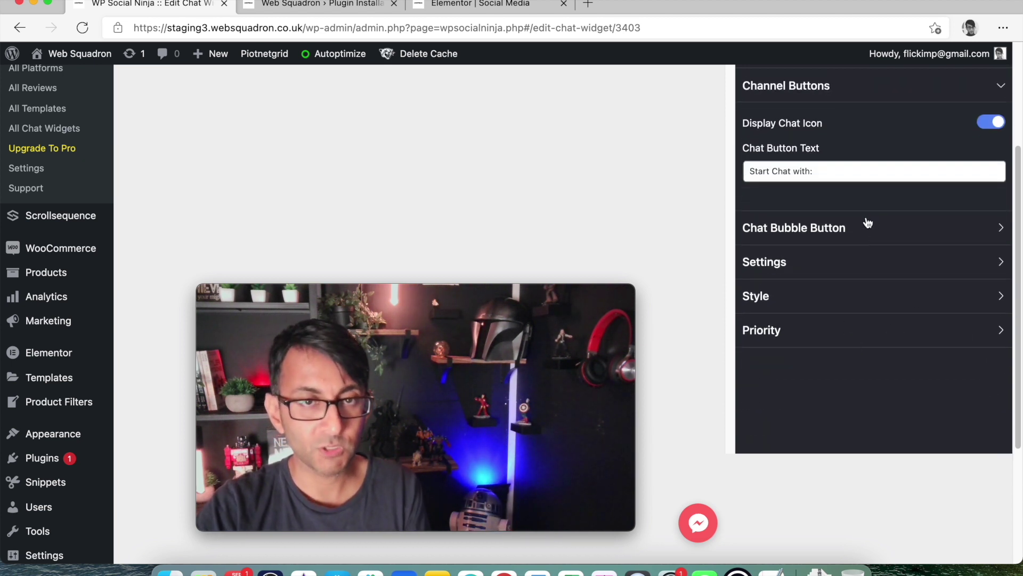
# Under Chat Bubble Button, set the Bubble Icon to Icon 1
pyautogui.click(862, 227)
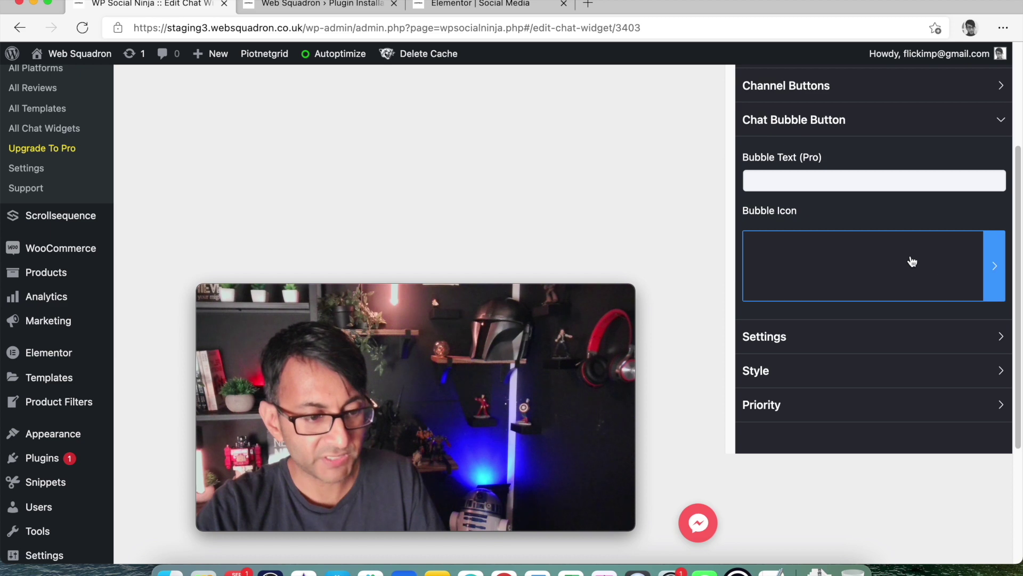
pyautogui.click(823, 274)
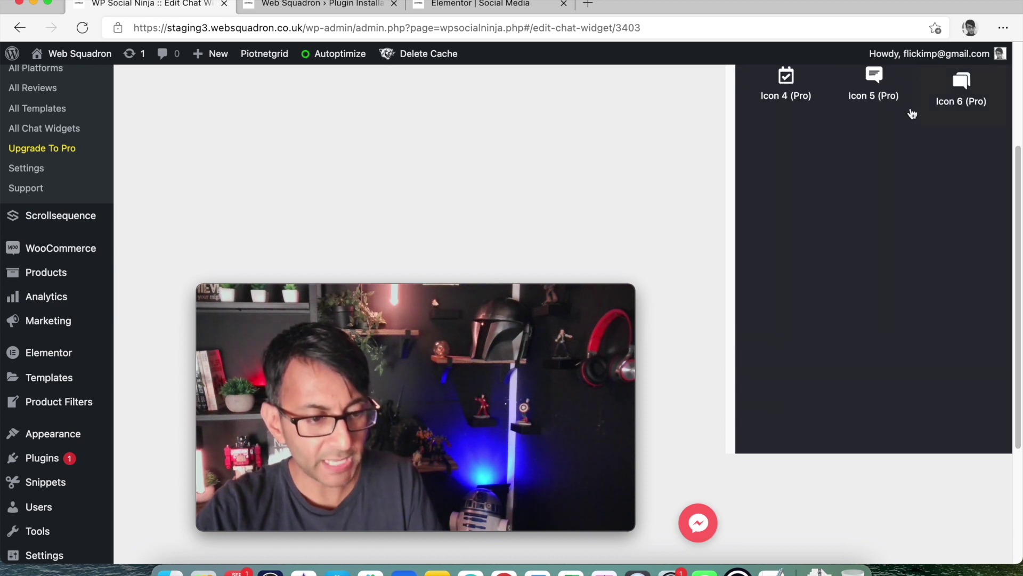
pyautogui.scroll(3, 798, 150)
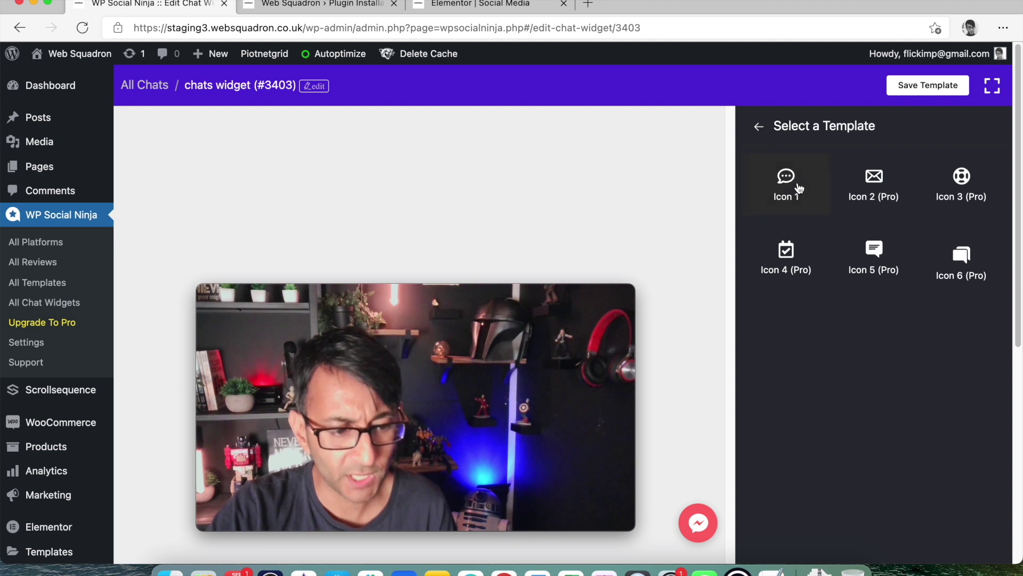
pyautogui.click(799, 189)
pyautogui.click(828, 130)
pyautogui.scroll(-3, 872, 372)
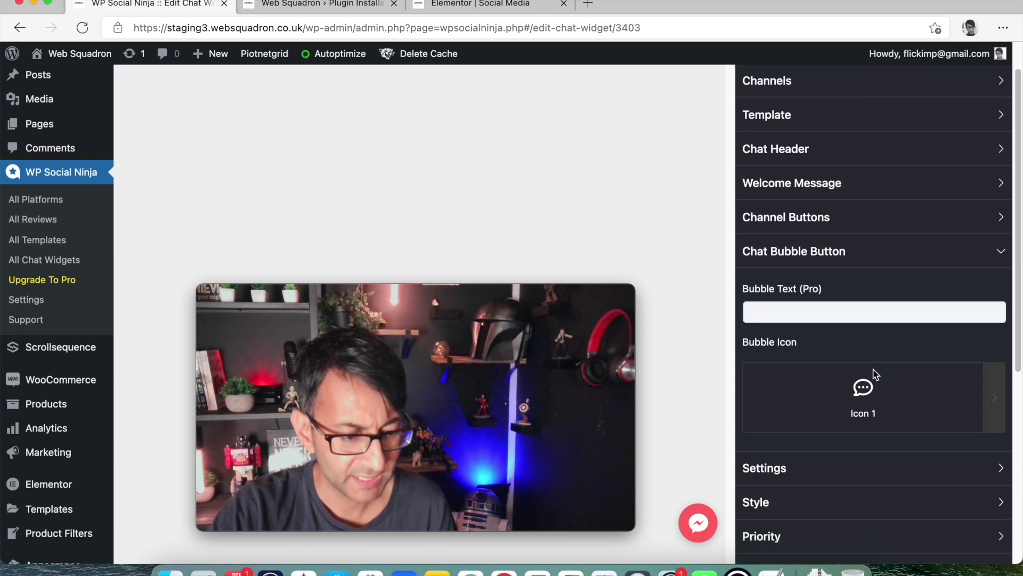
# Check the general chat display settings, keeping the bubble position at Bottom Right
pyautogui.click(844, 422)
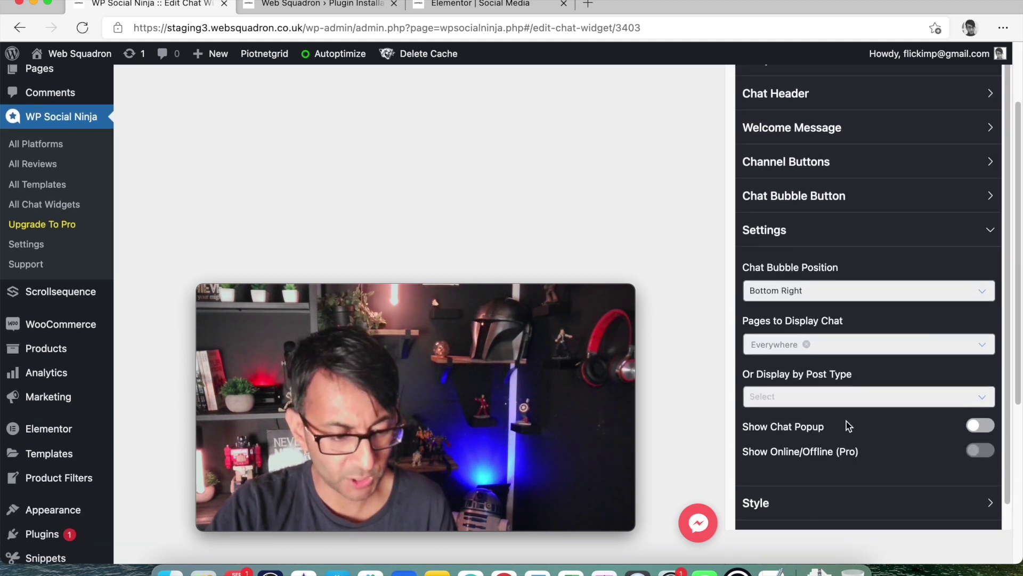
pyautogui.scroll(-2, 889, 434)
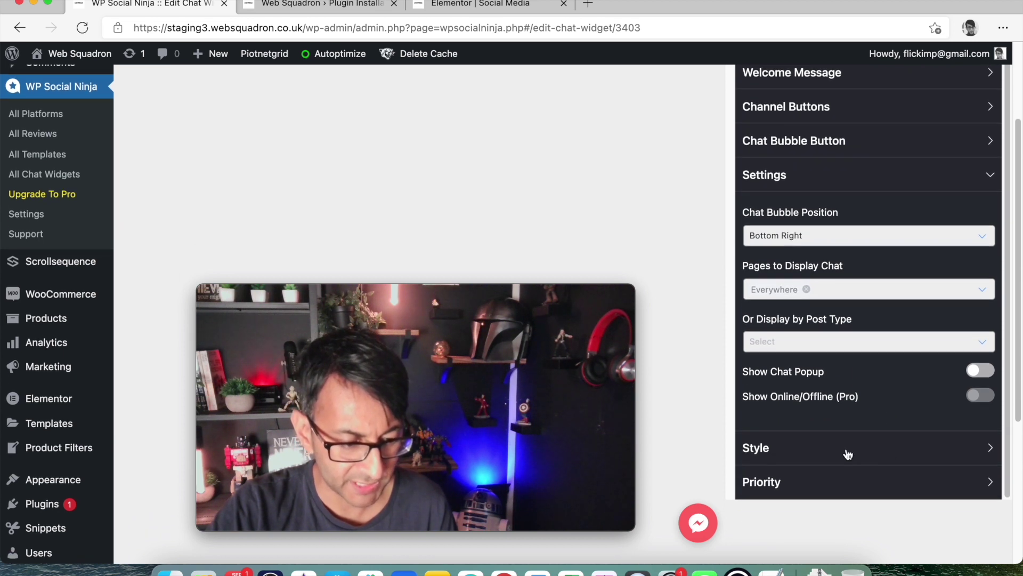
pyautogui.click(848, 454)
pyautogui.scroll(-2, 842, 320)
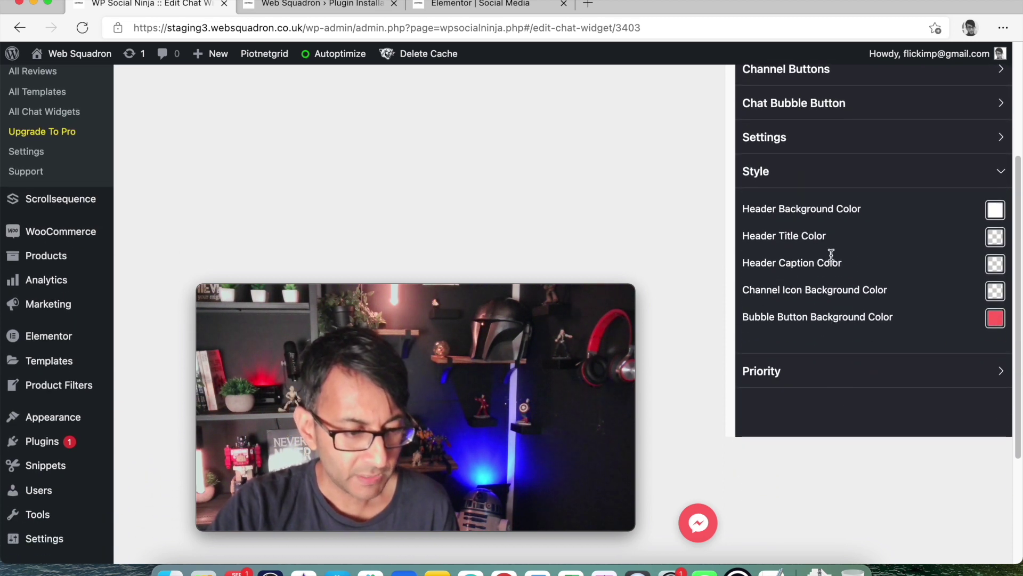
pyautogui.click(828, 138)
pyautogui.click(838, 196)
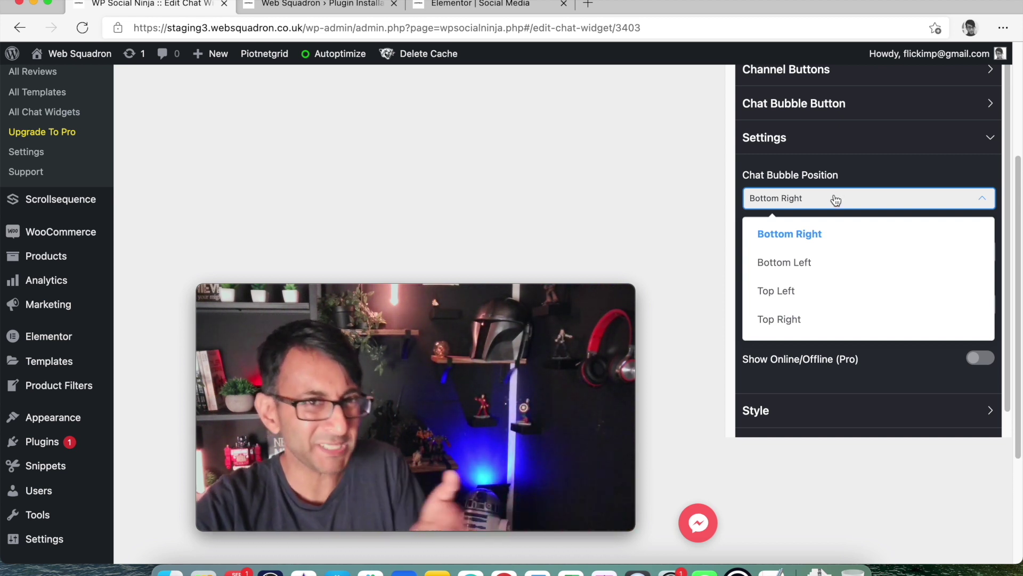
pyautogui.click(836, 200)
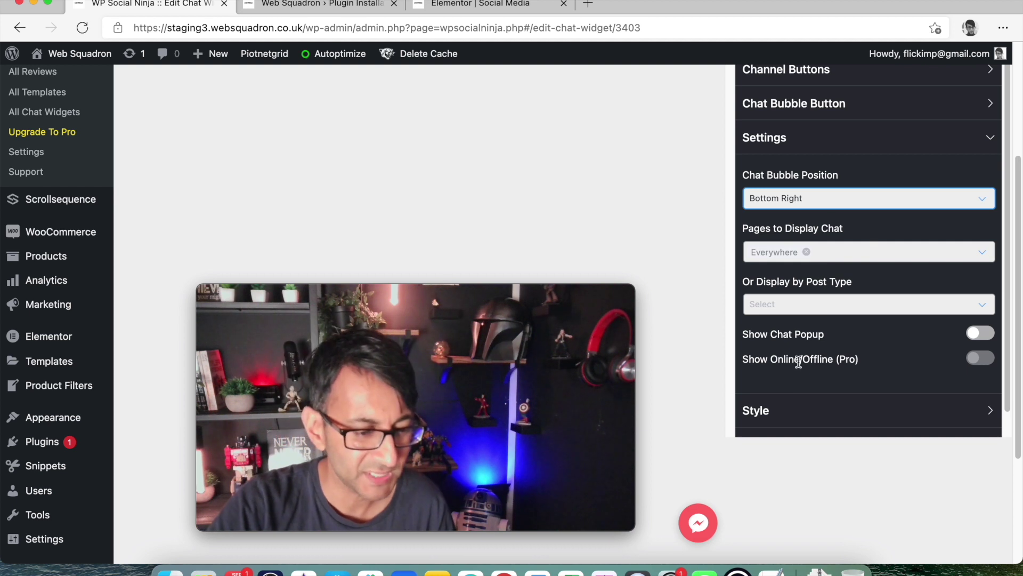
pyautogui.click(800, 408)
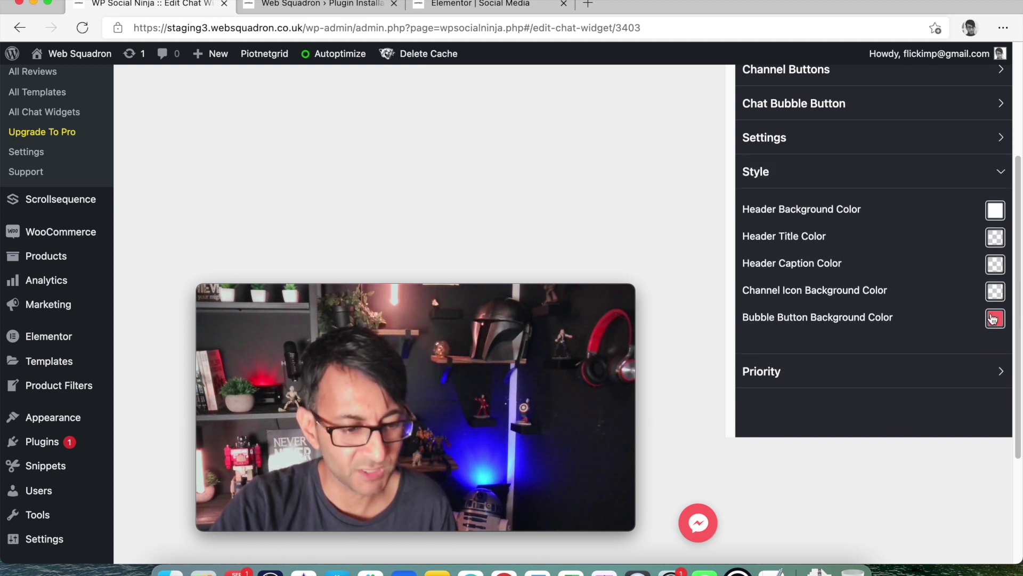
# Set the Bubble Button Background Color to a dark green
pyautogui.click(996, 318)
pyautogui.moveTo(874, 411); pyautogui.dragTo(960, 389)
pyautogui.moveTo(1000, 432); pyautogui.dragTo(1000, 395)
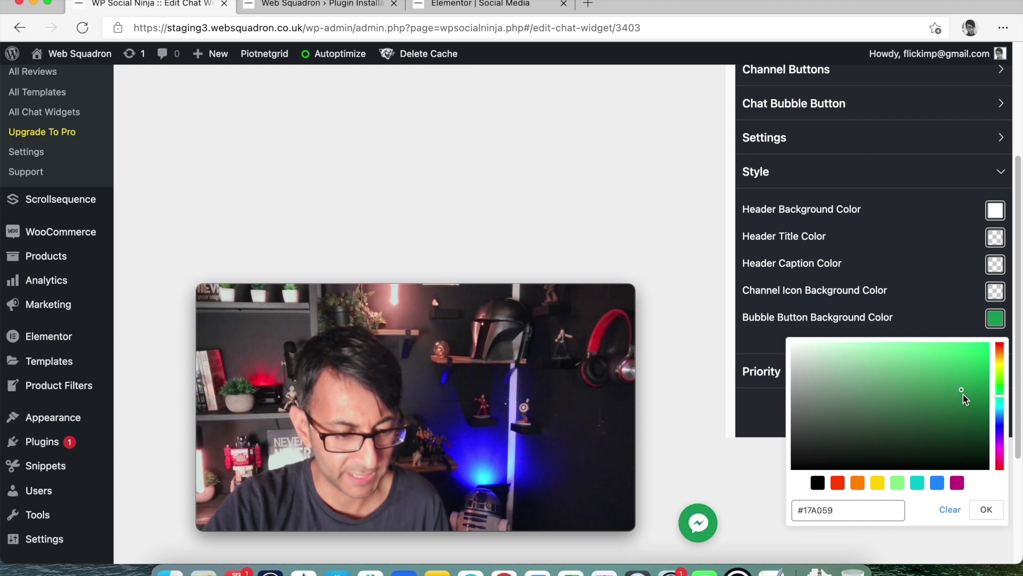
pyautogui.moveTo(956, 361); pyautogui.dragTo(976, 381)
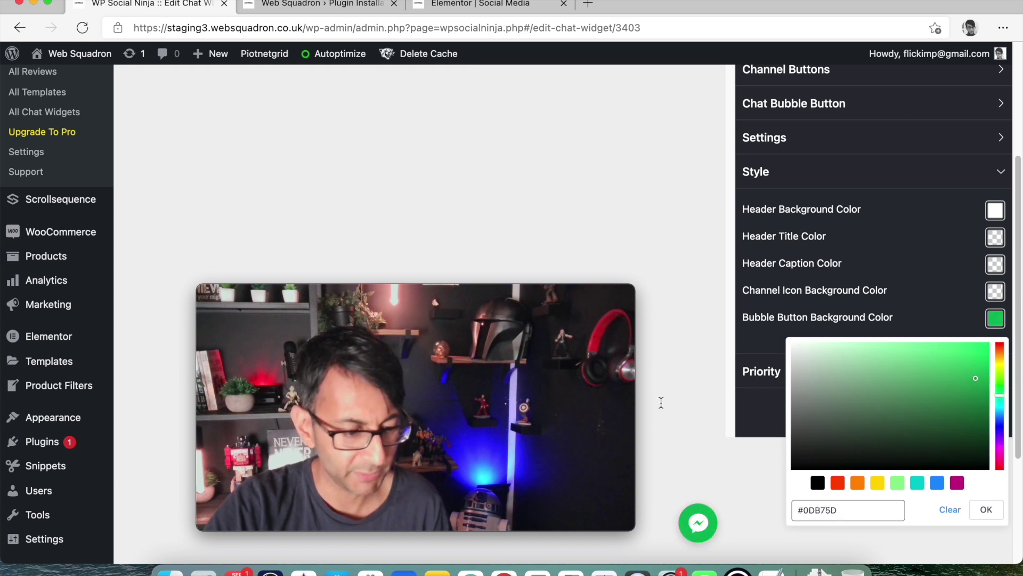
pyautogui.click(673, 391)
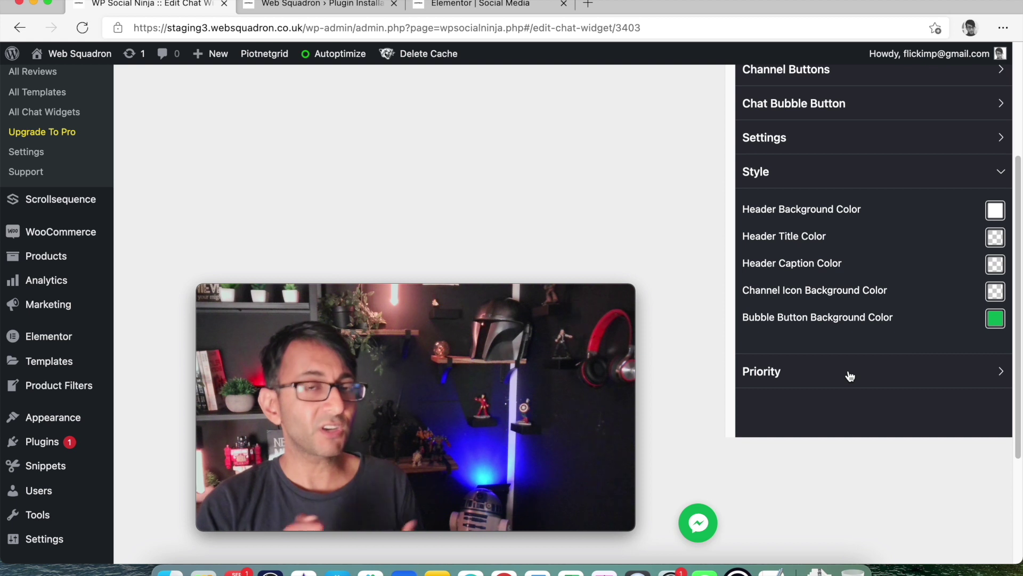
# Make the Header Background black and the Header Title white
pyautogui.click(996, 221)
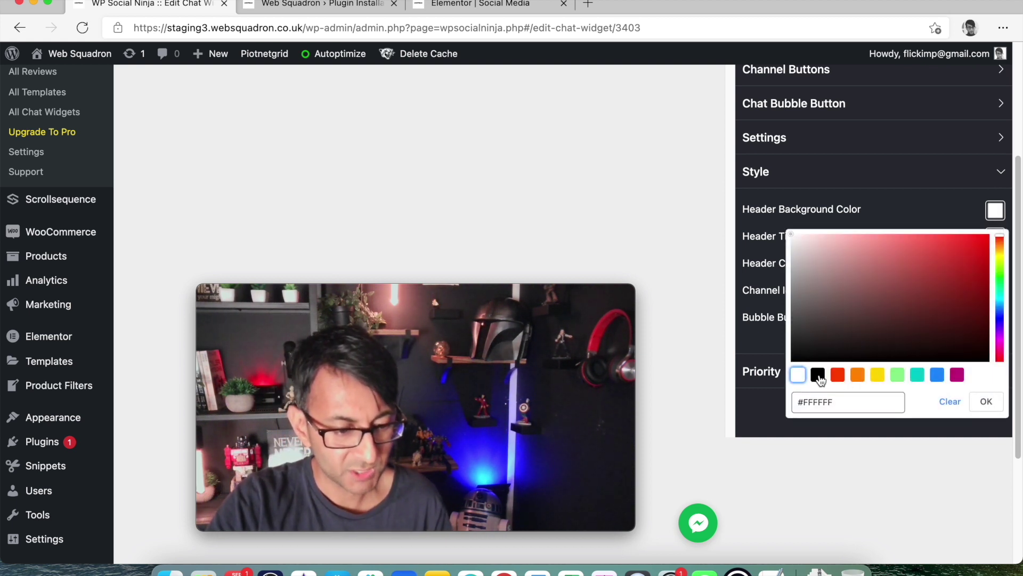
pyautogui.click(788, 441)
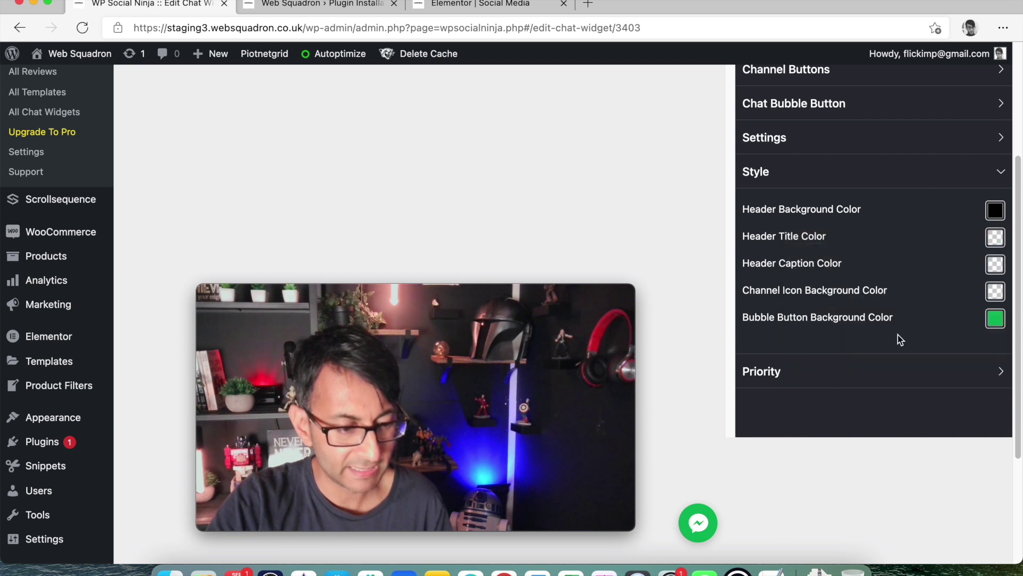
pyautogui.click(996, 237)
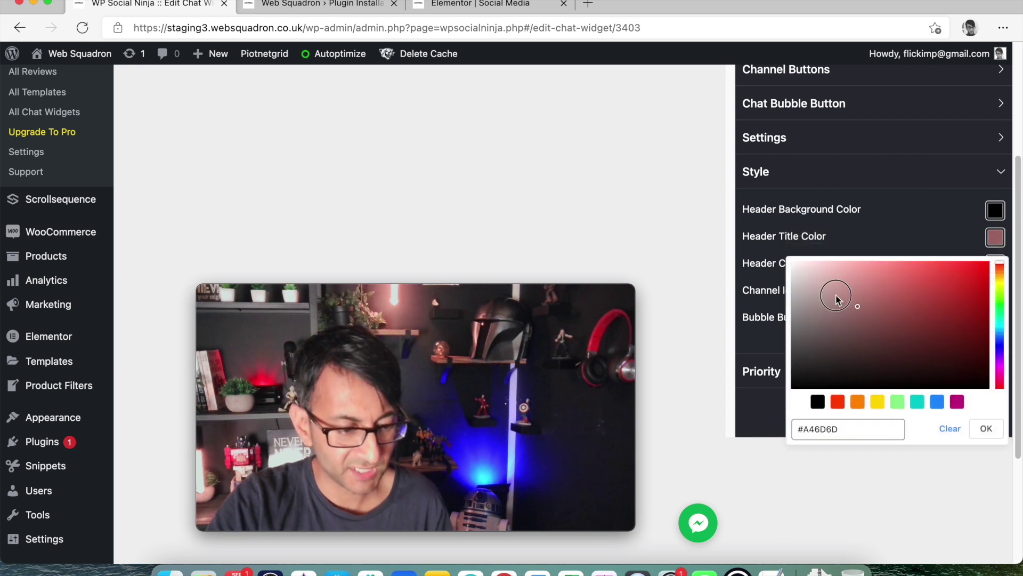
pyautogui.click(753, 364)
# Open the chat popup from the green Messenger bubble to preview the black header, greeting and Start Chat button
pyautogui.click(698, 523)
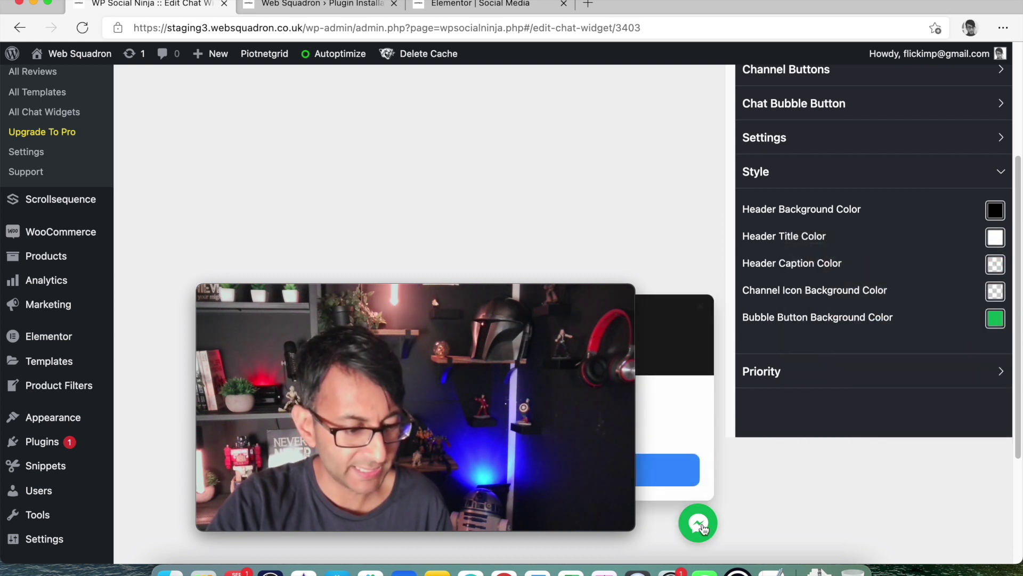
pyautogui.moveTo(556, 322); pyautogui.dragTo(366, 218)
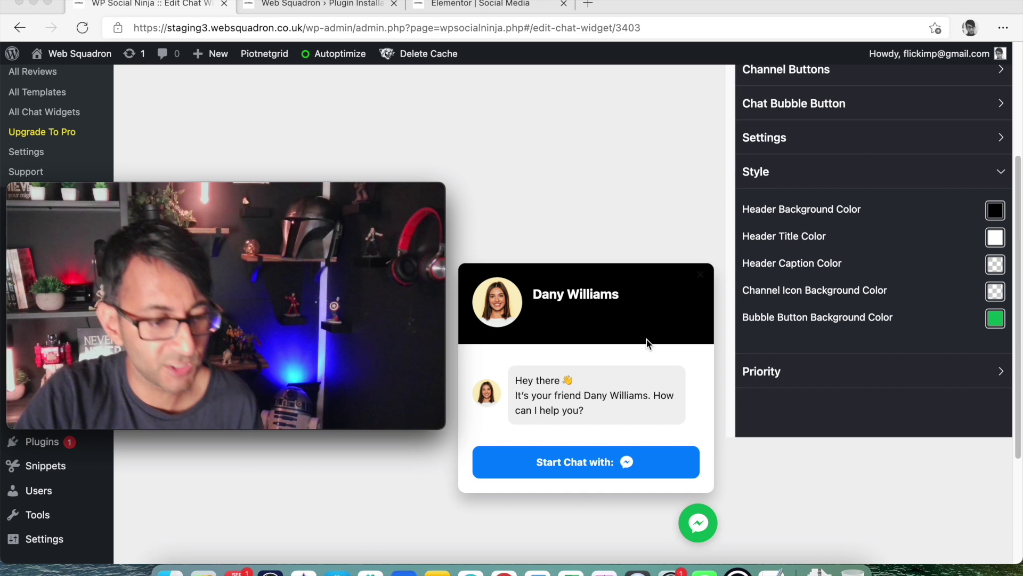
pyautogui.moveTo(398, 200); pyautogui.dragTo(1019, 341)
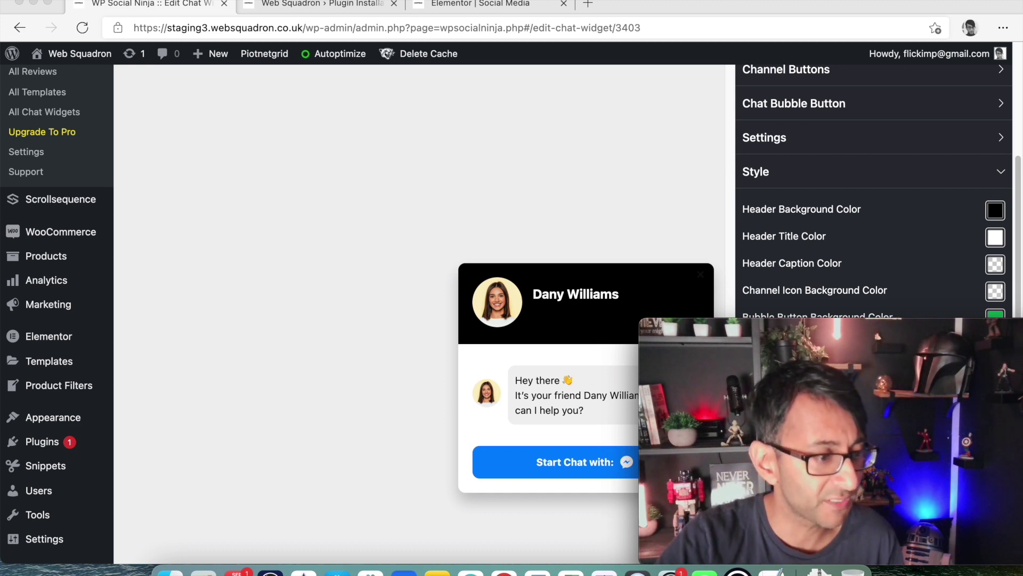
# Switch to the 'Web Squadron › Plugin Install' tab showing the WP Social Ninja plugin page
pyautogui.click(331, 2)
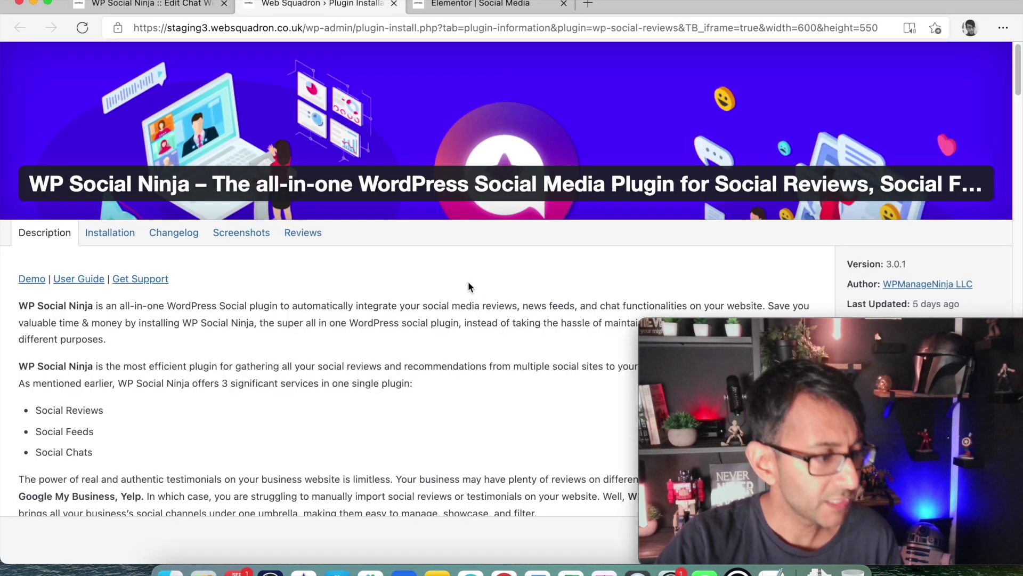